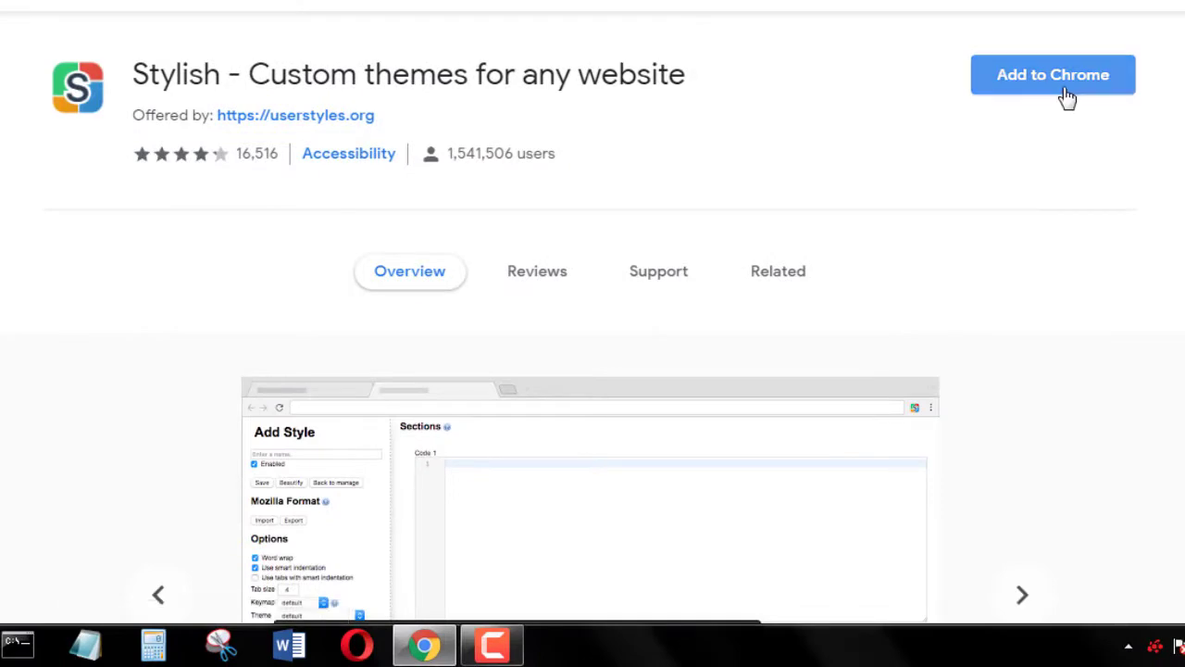
Add the "Stylish - Custom themes for any website" extension to Chrome and confirm the installation.
click(1065, 88)
click(850, 231)
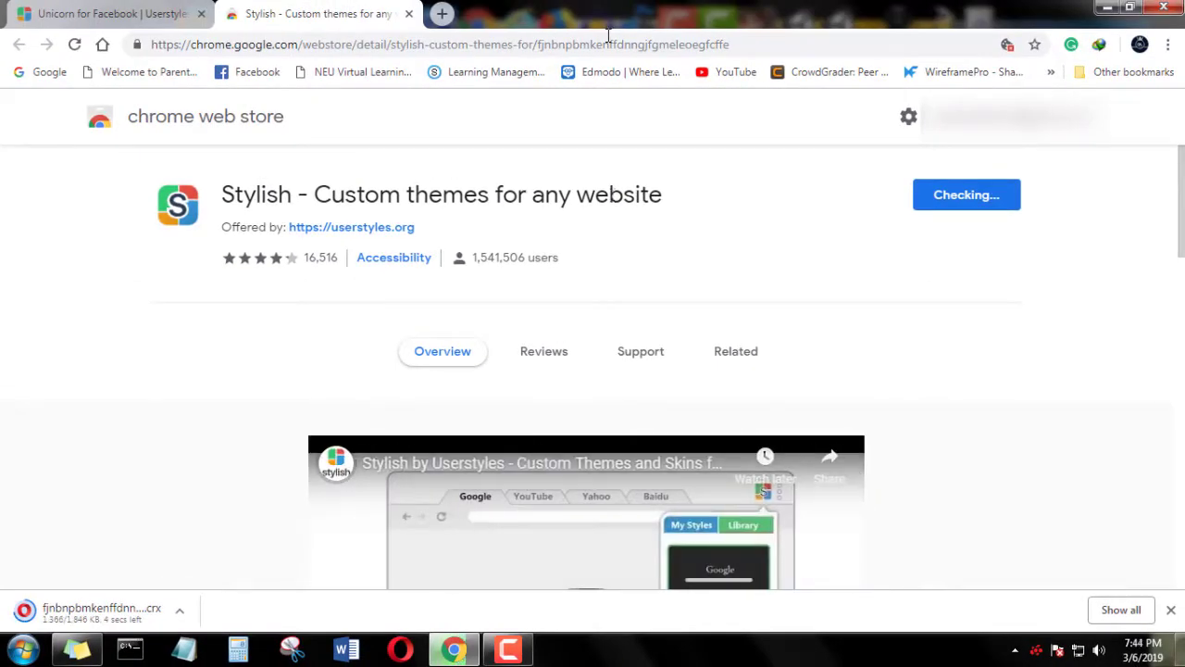
Search Google for "google play" in a new tab and open the Google Play store.
click(443, 15)
text(google )
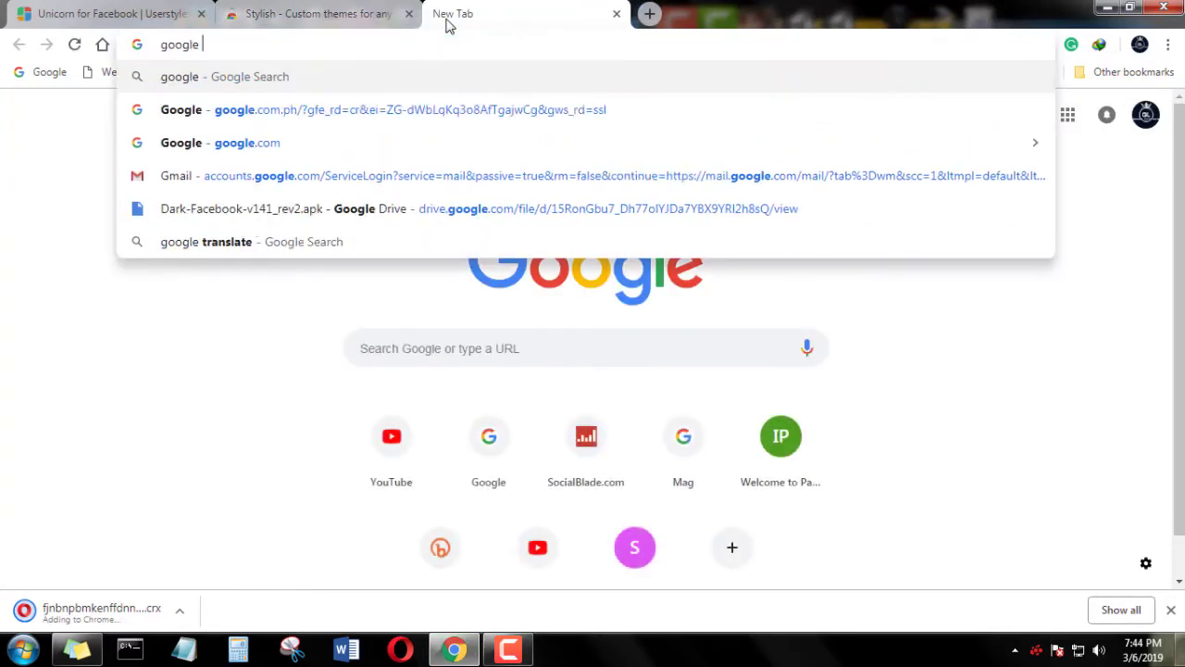
text(plka)
key(BackSpace)
key(BackSpace)
key(BackSpace)
text(a)
key(BackSpace)
text(lay)
key(Return)
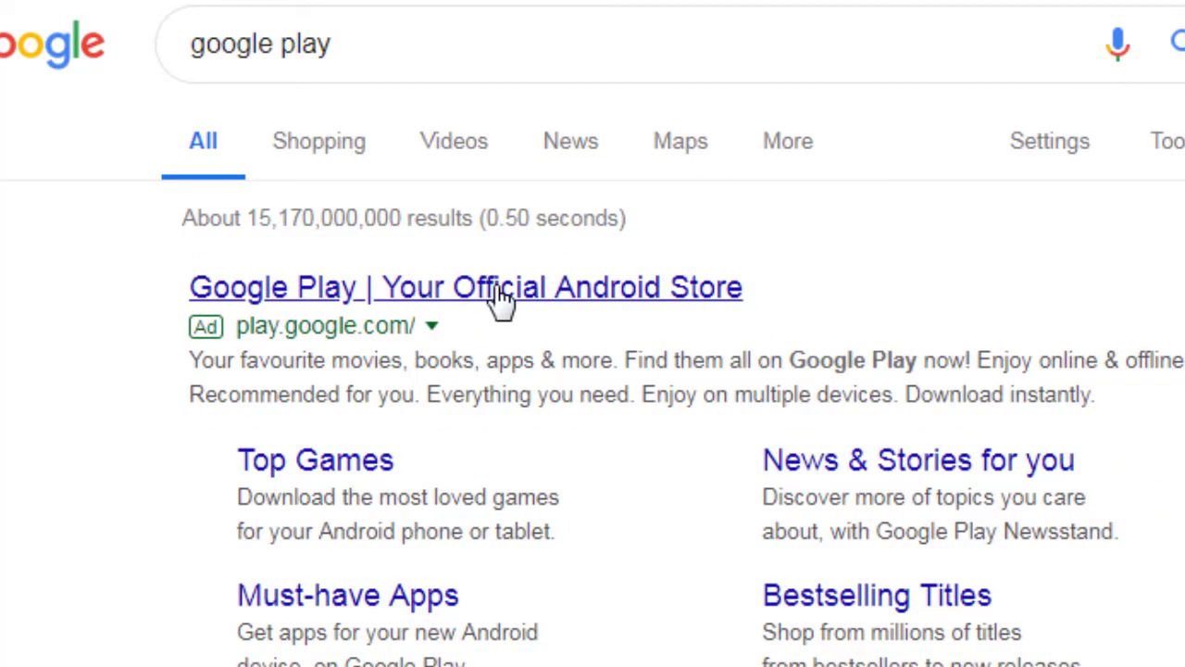
click(500, 294)
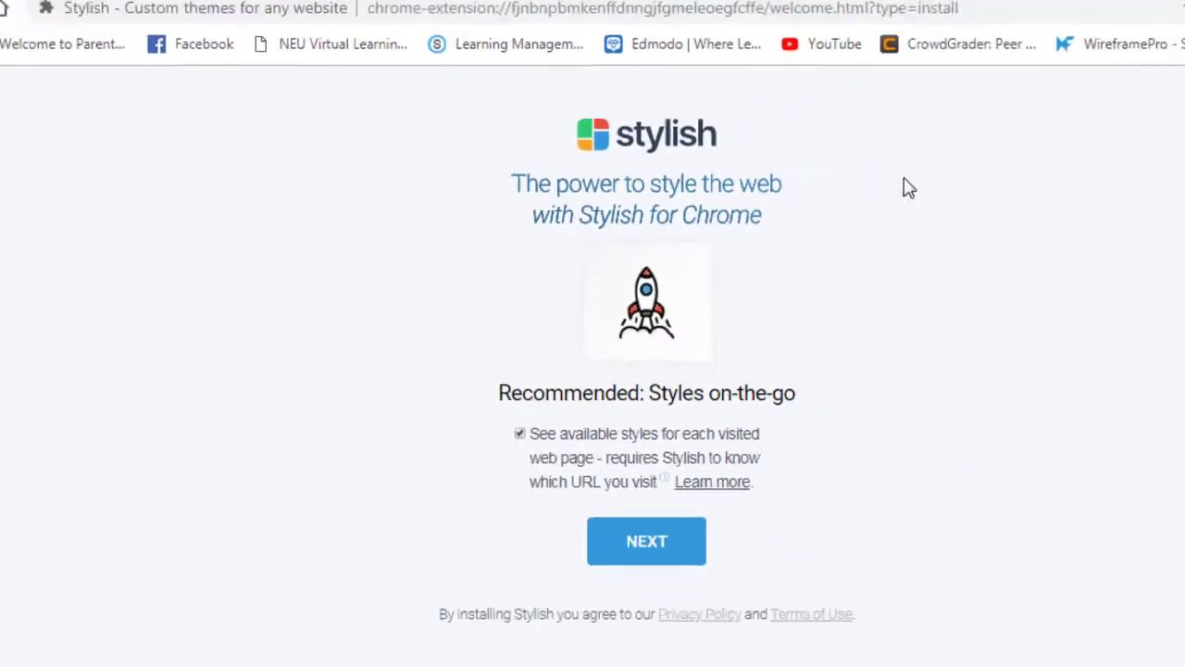
Search Google Play for "stylish" and open the listing of the app by Stylish for Android.
click(533, 10)
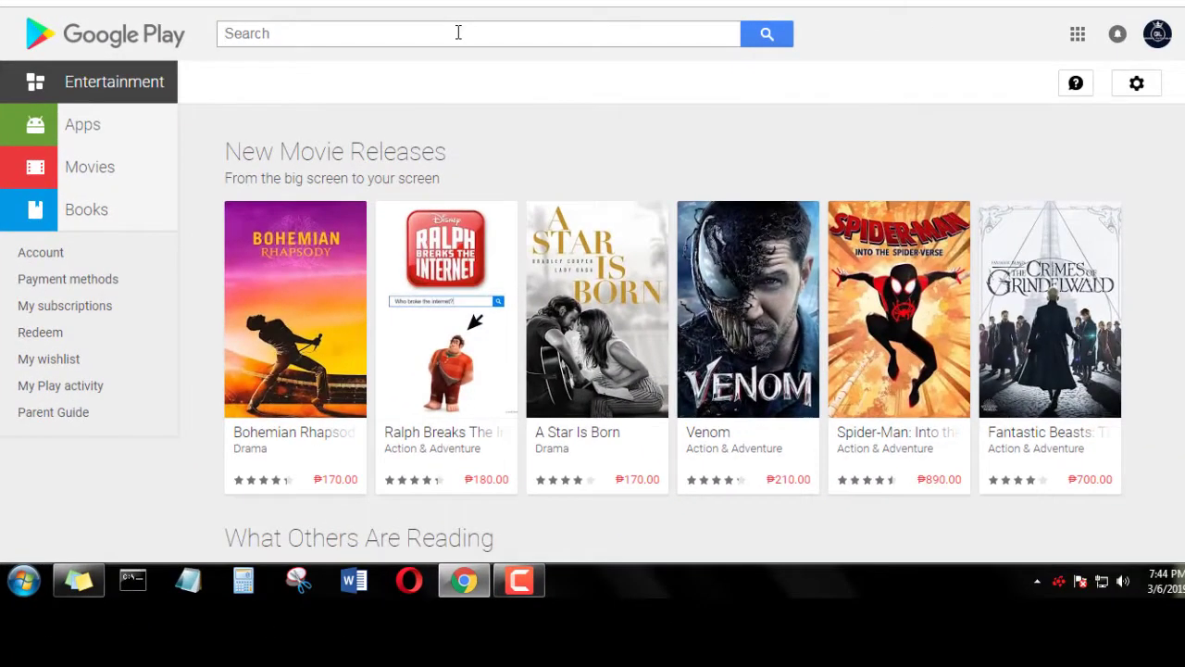
click(457, 32)
text(style)
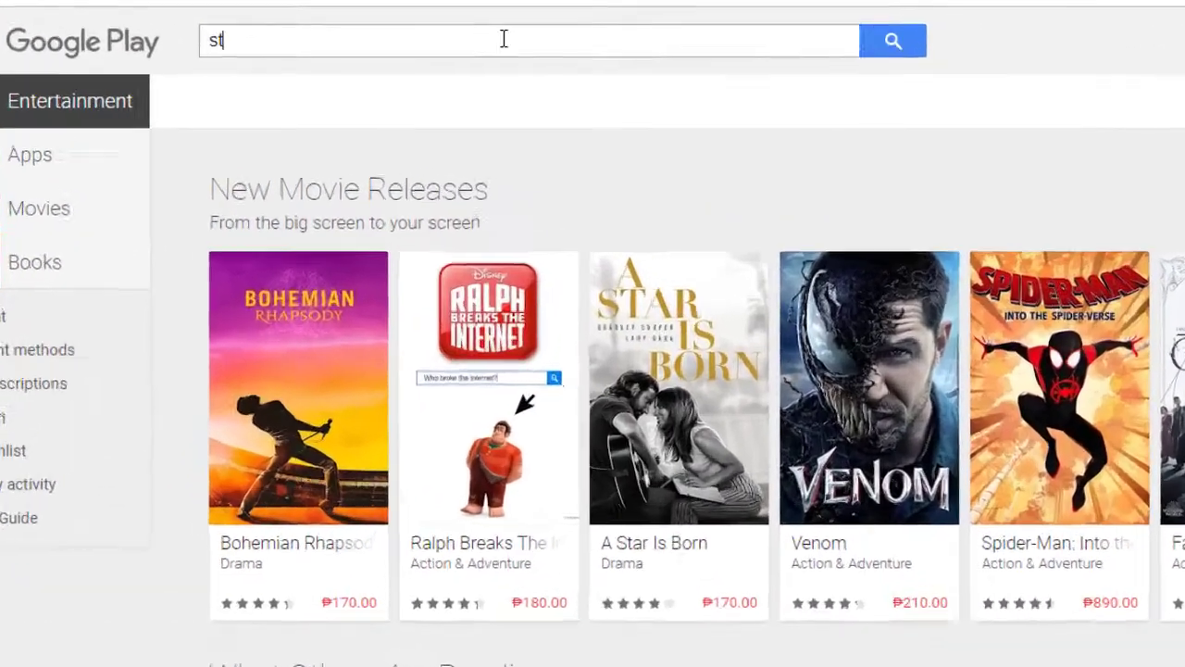
key(BackSpace)
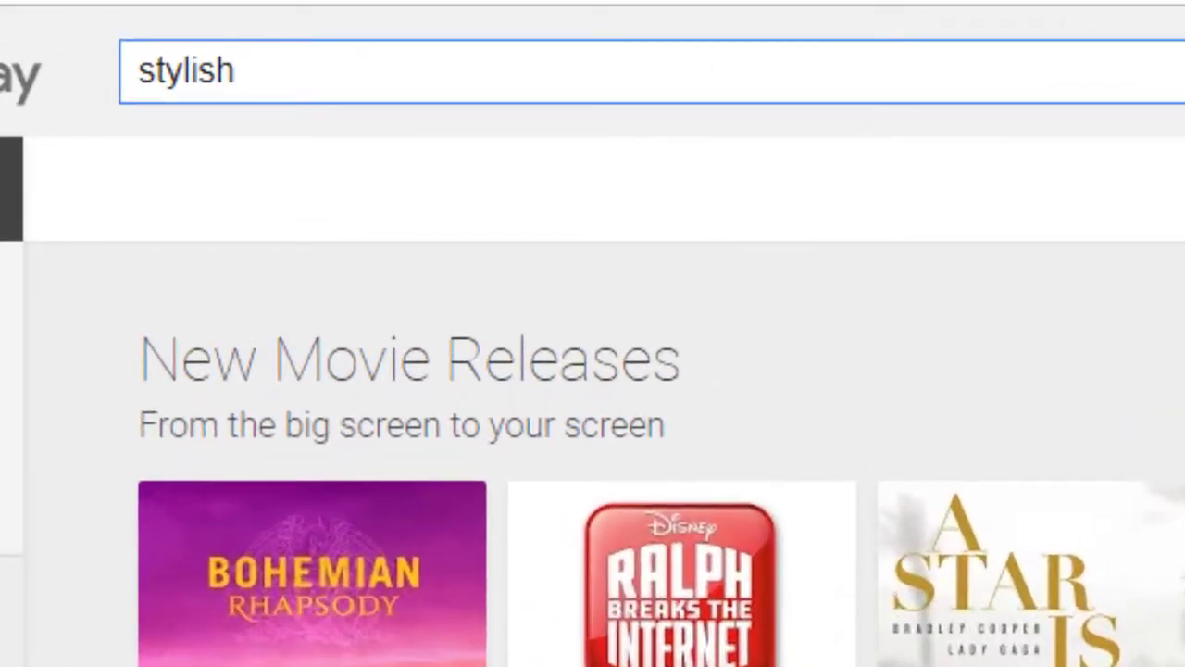
key(Return)
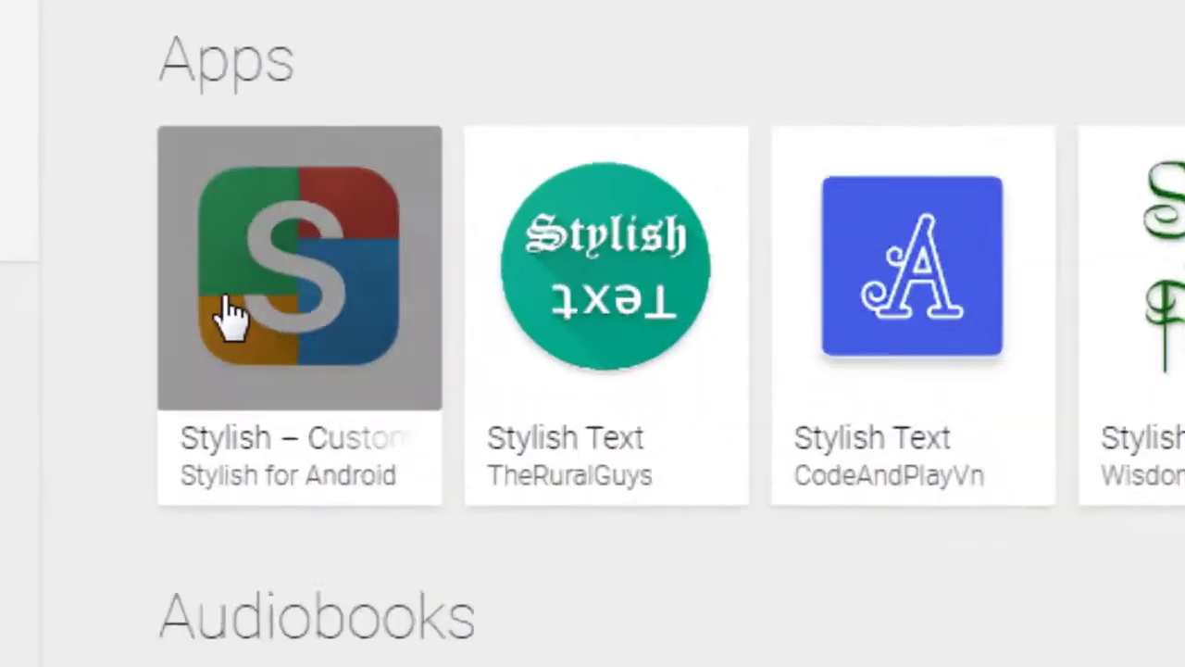
click(227, 305)
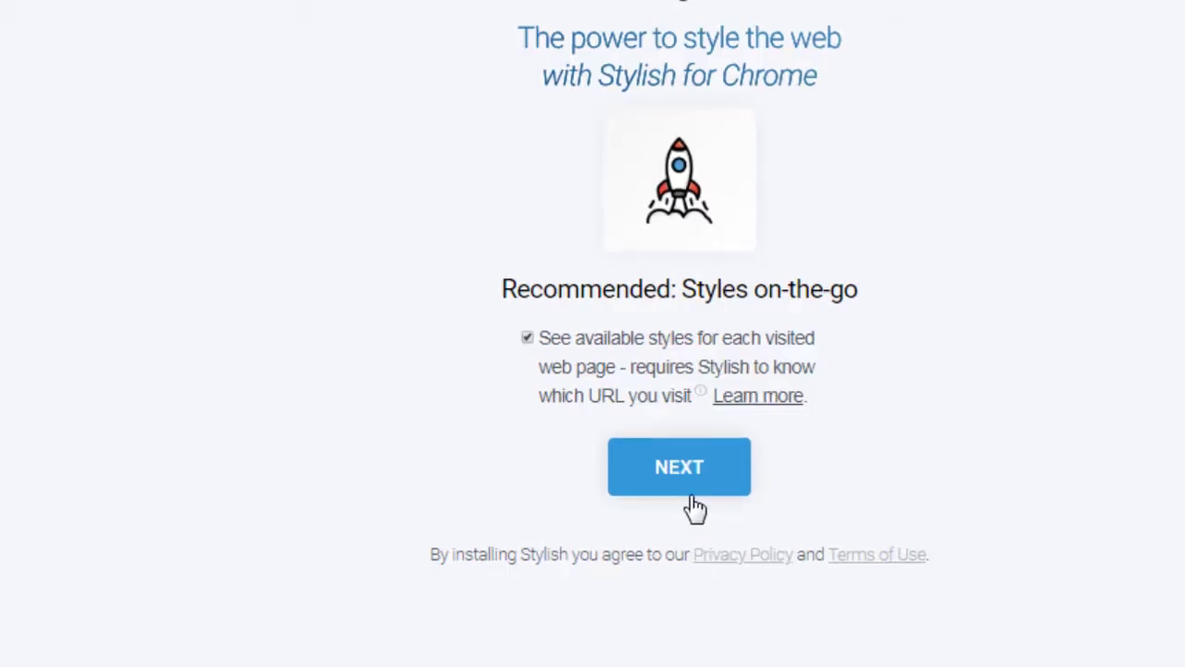
Continue past the Stylish welcome page with Styles on-the-go enabled, view the extension's themes panel, and return to the web store page.
click(687, 491)
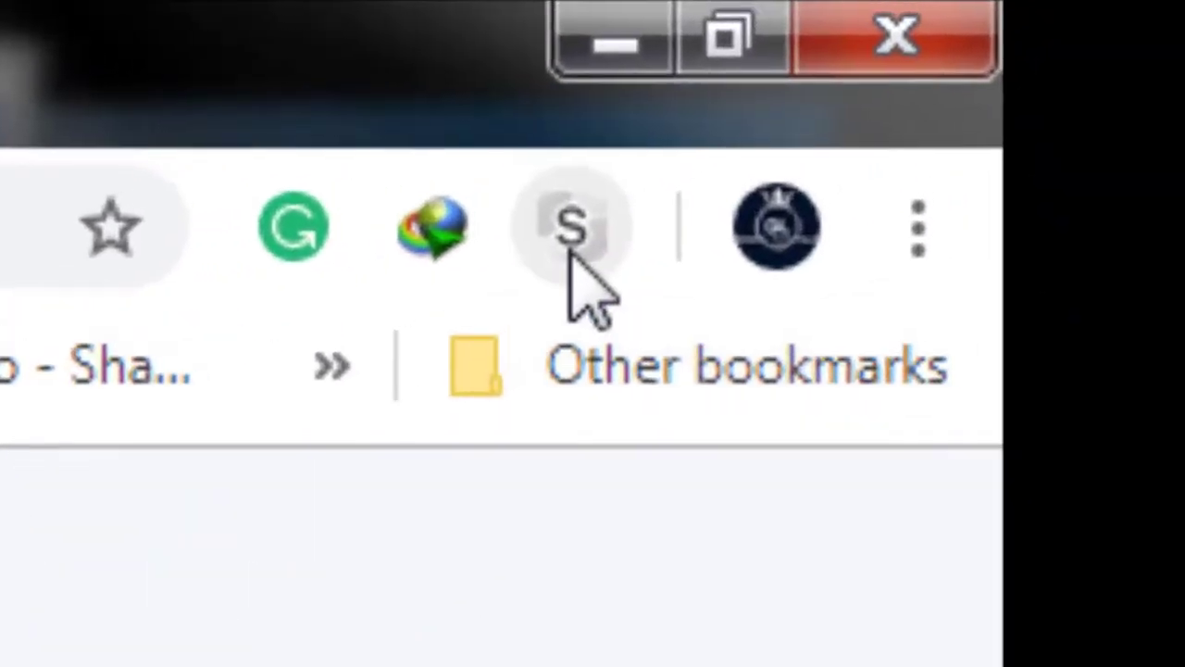
click(1092, 53)
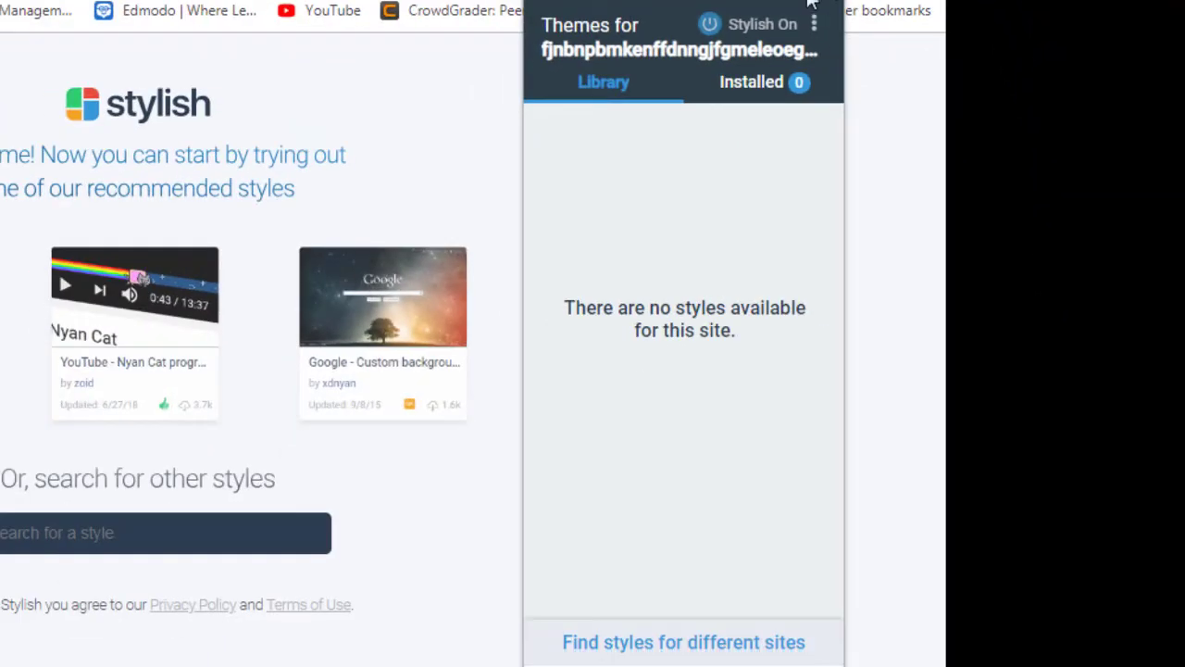
click(554, 5)
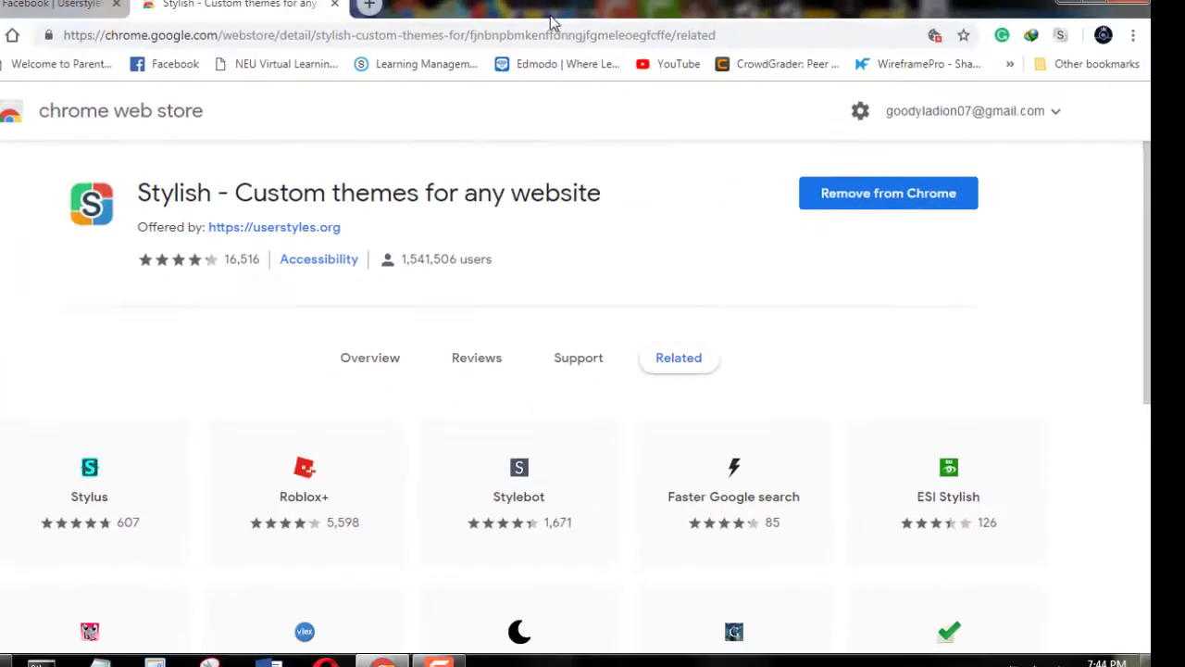
click(609, 42)
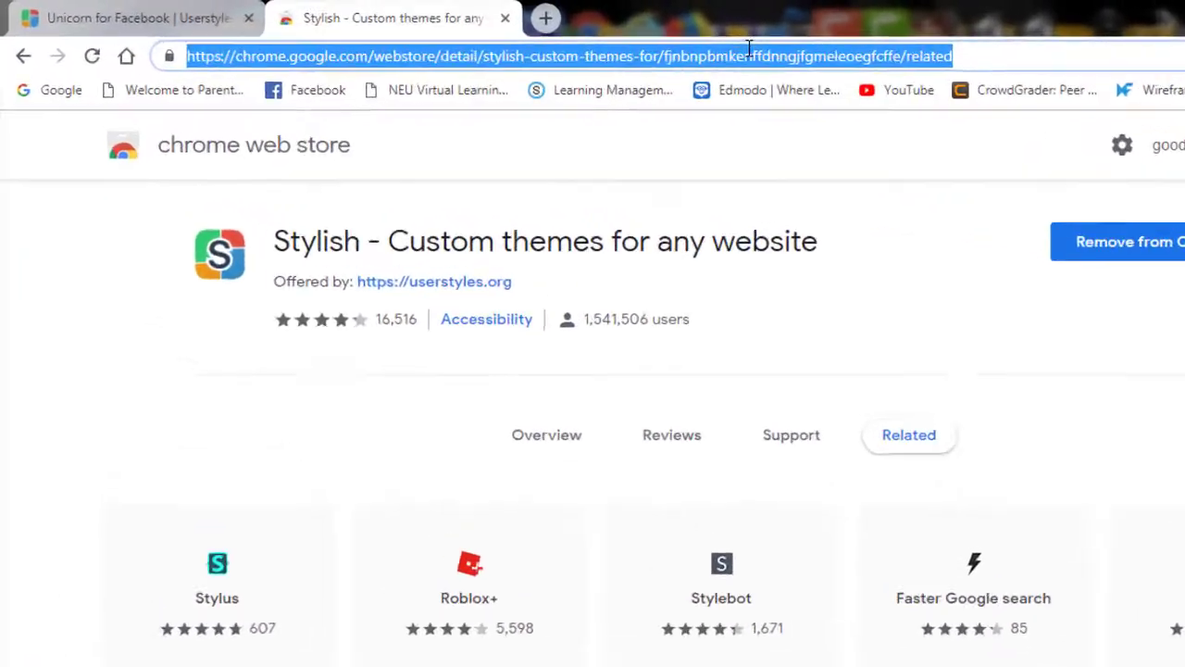
text(f)
key(Return)
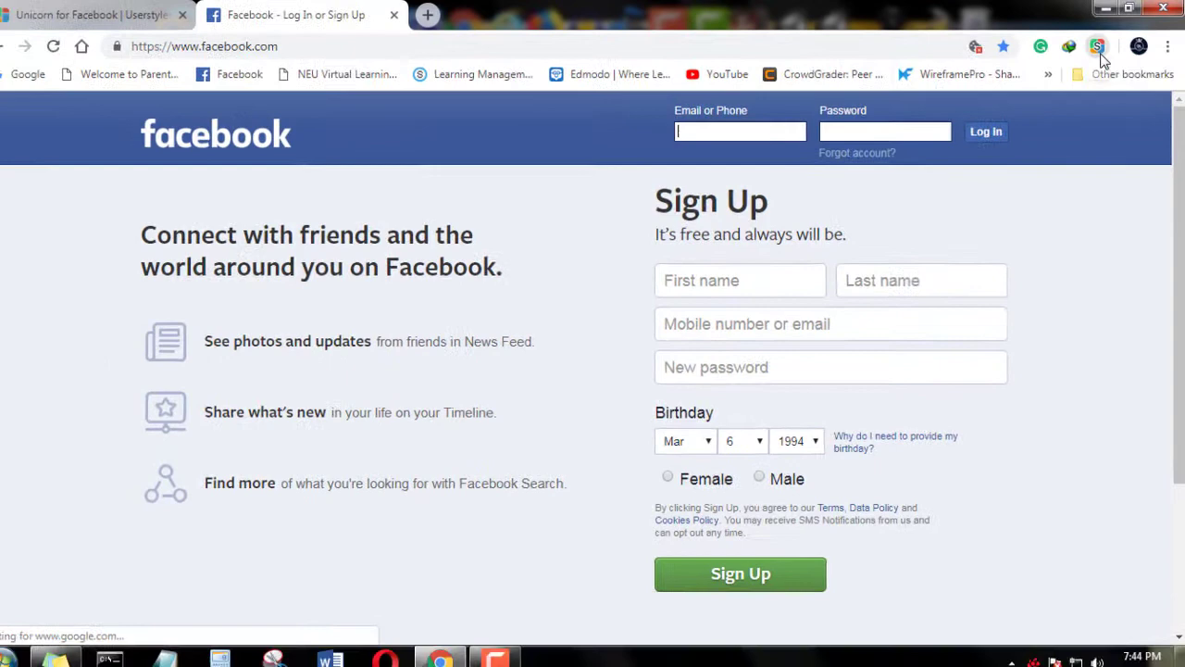
click(1101, 53)
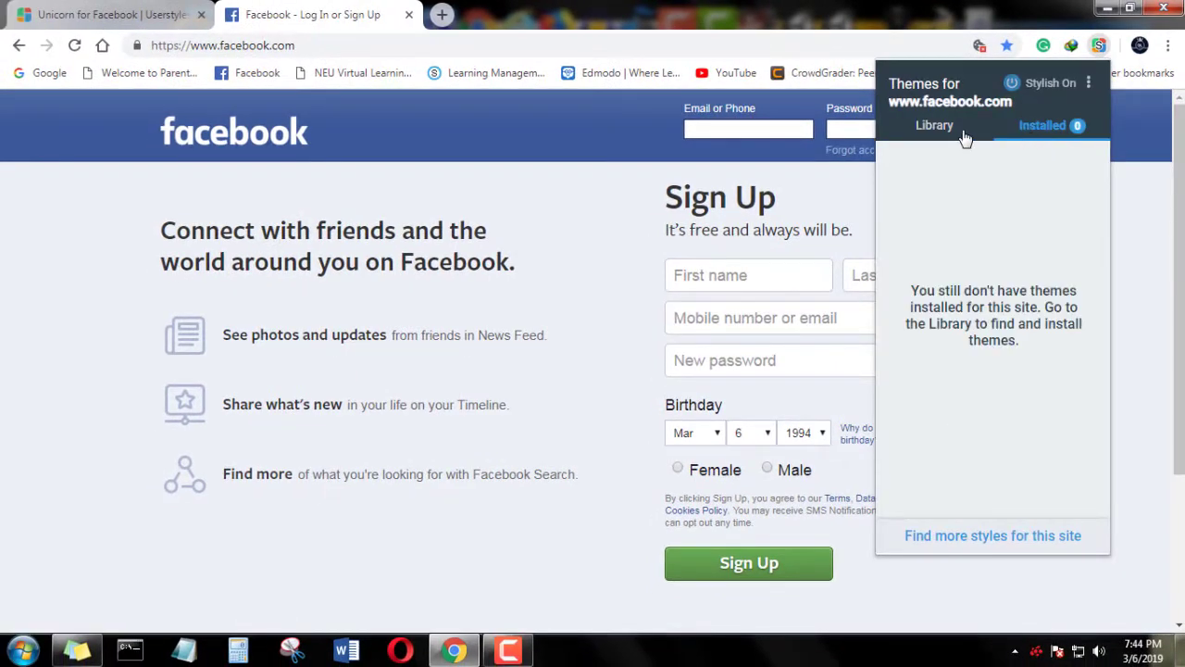
click(965, 137)
scroll(973, 393, down, 3)
scroll(980, 378, down, 2)
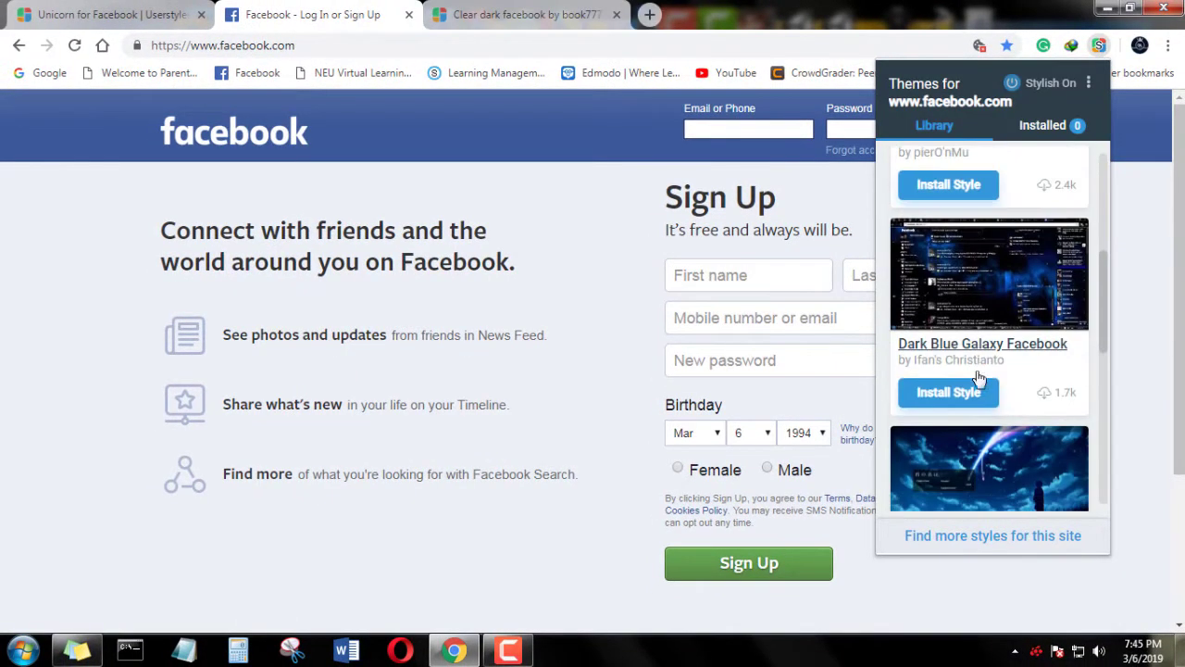
click(971, 392)
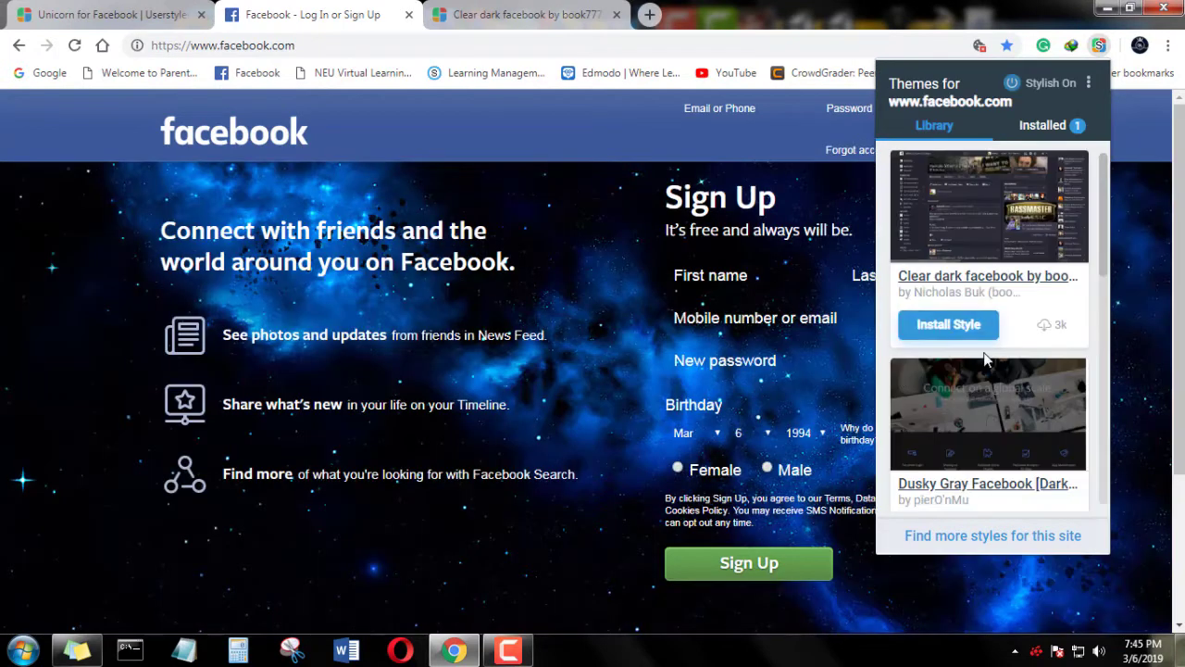
Install the Dusky Gray Facebook style from the library and review the installed styles and the themed page.
scroll(986, 359, down, 4)
scroll(984, 353, up, 2)
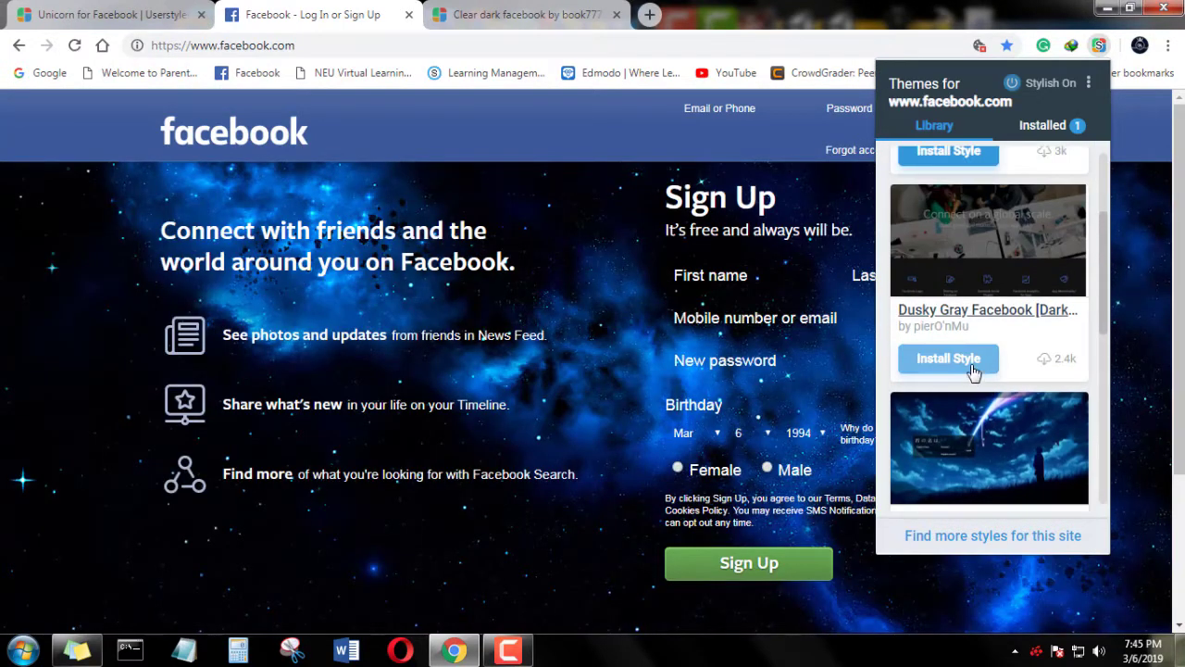
scroll(946, 374, down, 1)
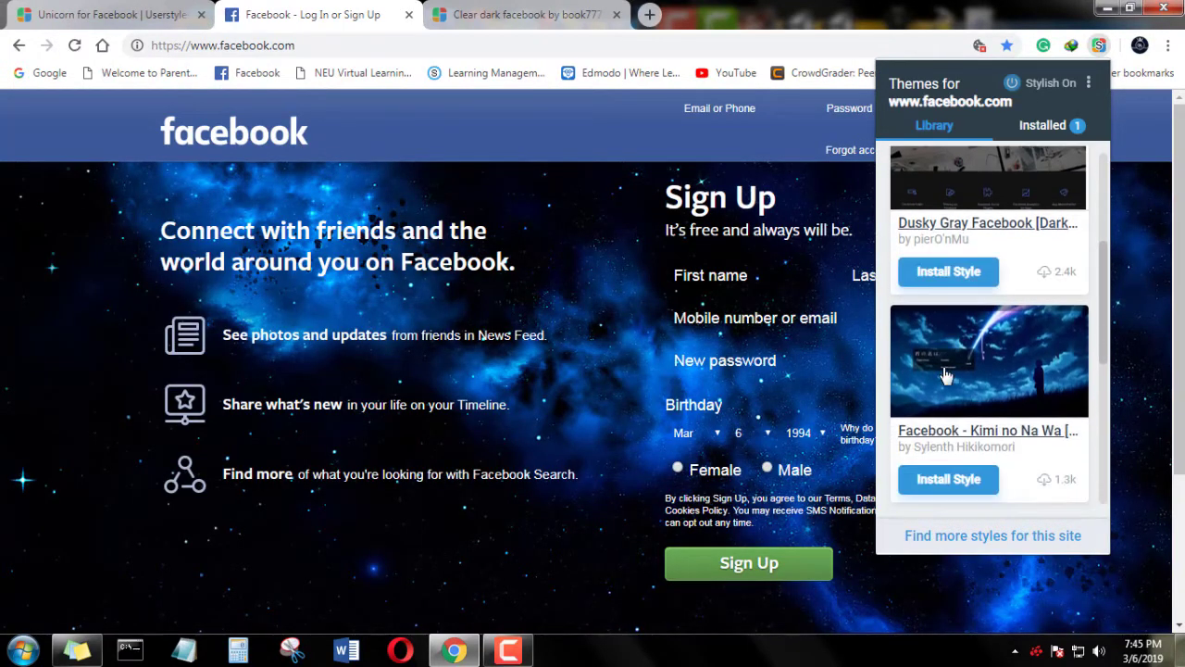
scroll(943, 375, down, 2)
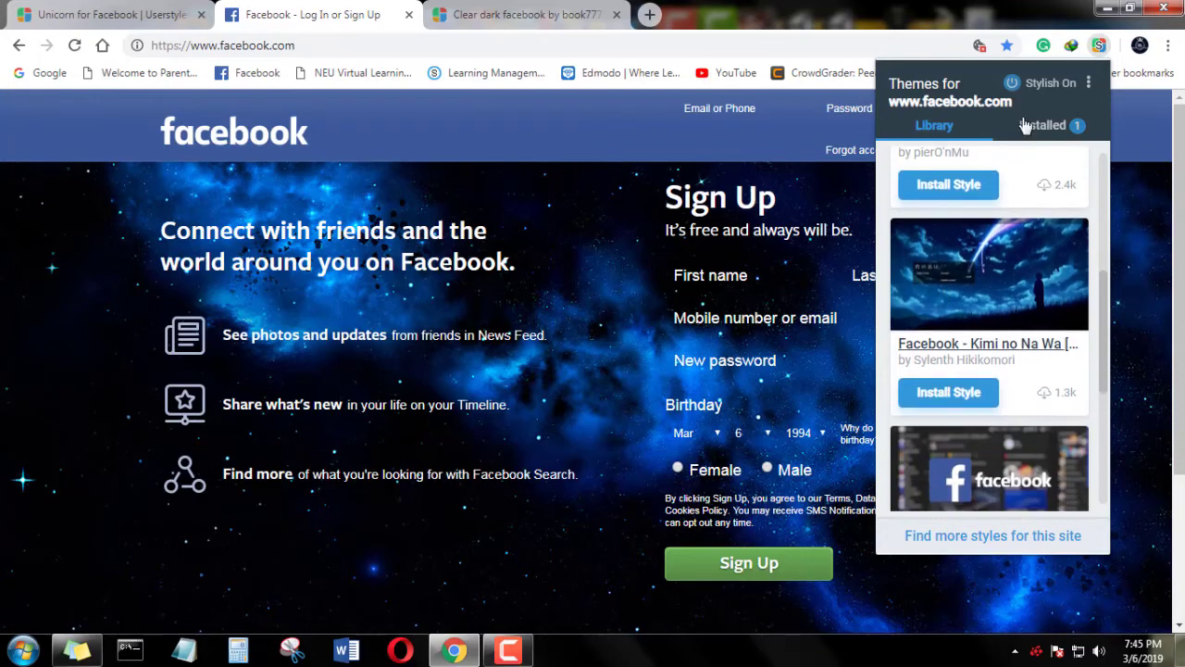
click(1028, 125)
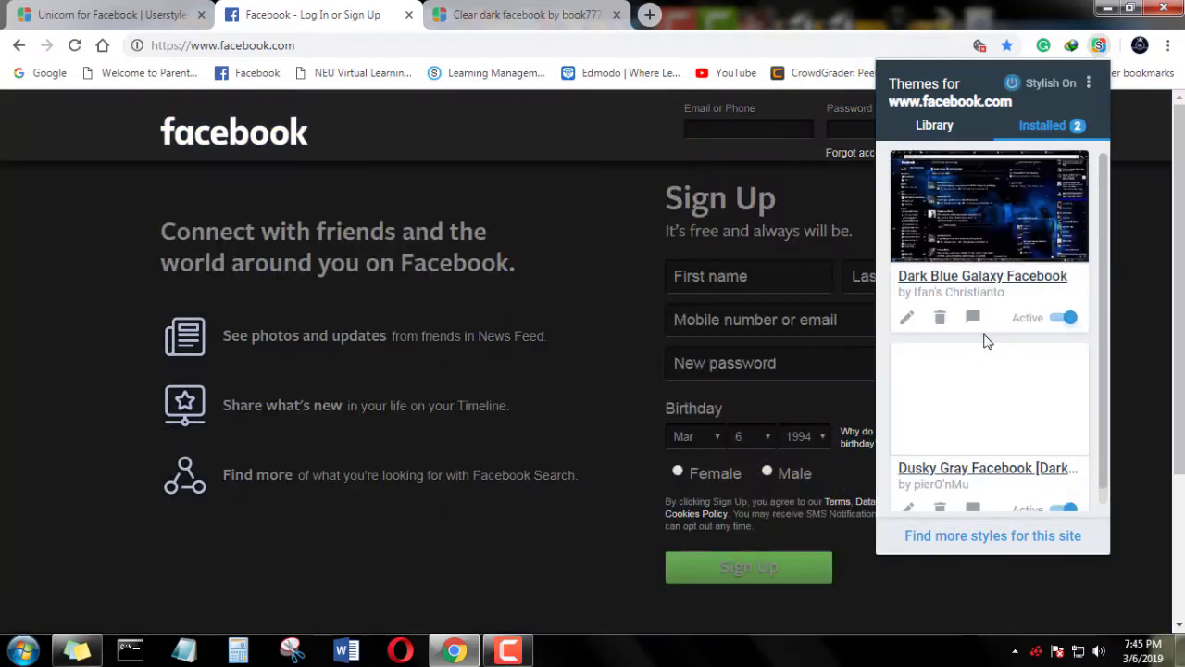
scroll(987, 343, down, 1)
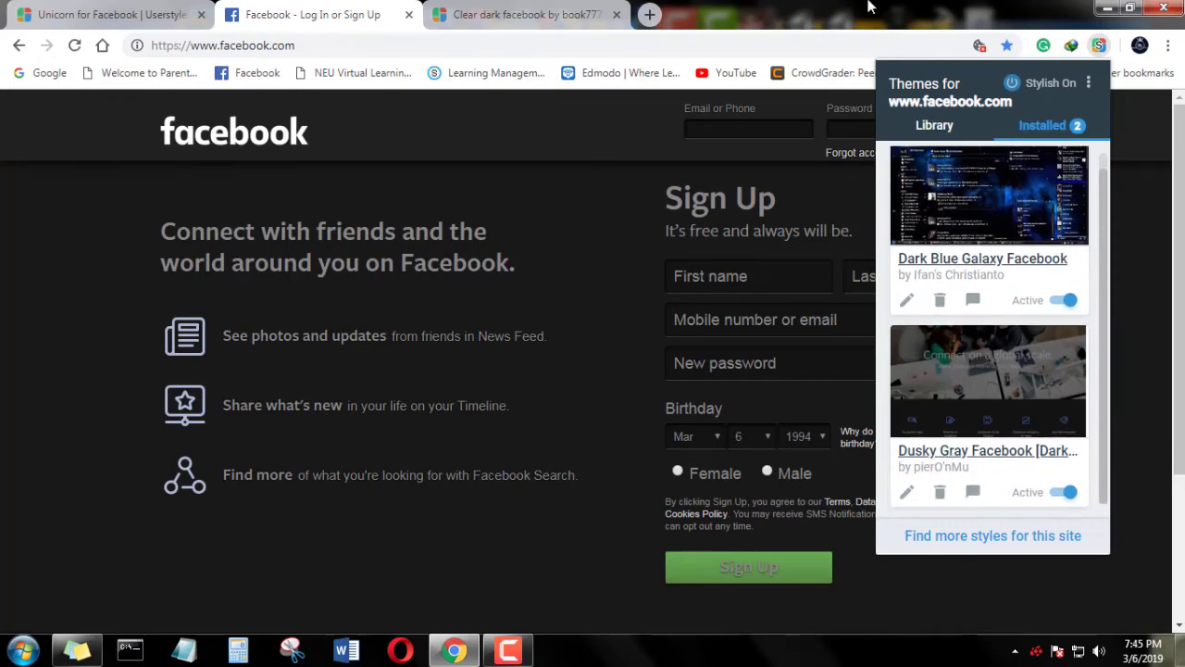
key(F11)
key(F11)
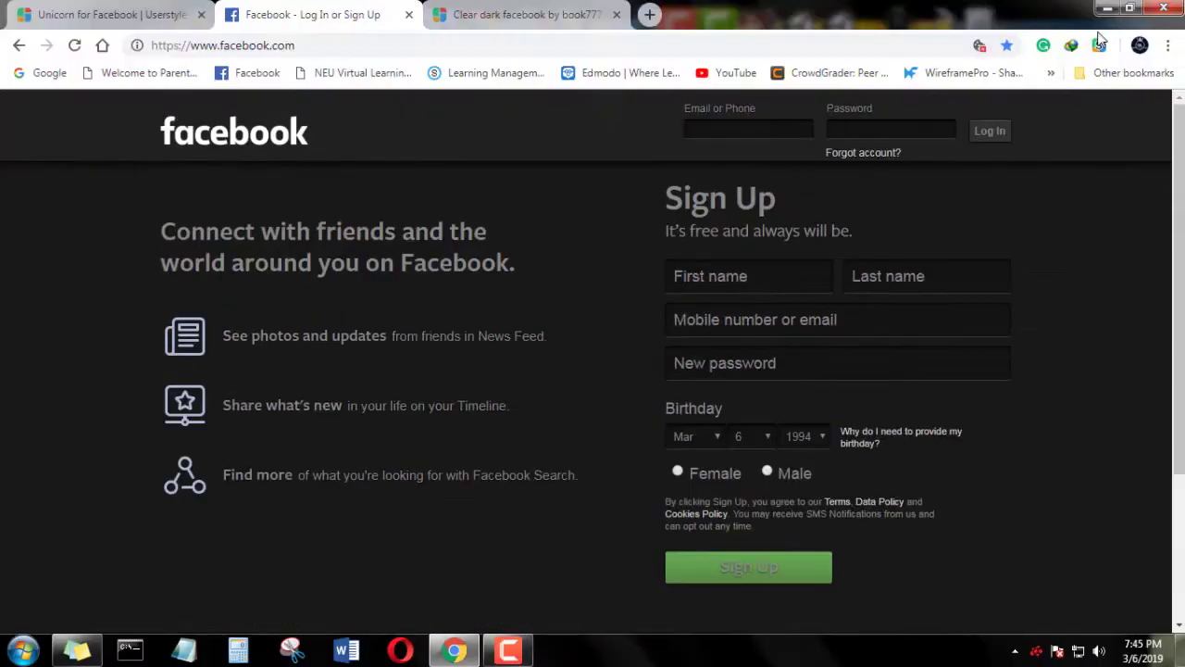
Delete the installed Dark Blue Galaxy Facebook and Dusky Gray Facebook styles from Stylish.
click(1099, 47)
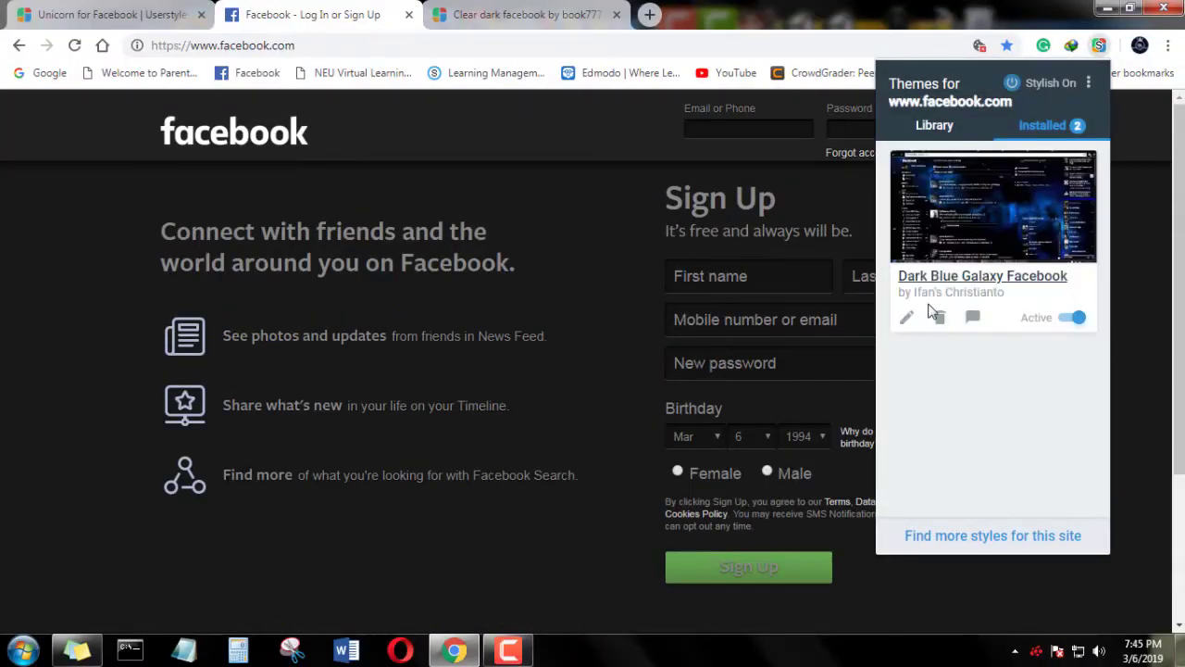
click(939, 317)
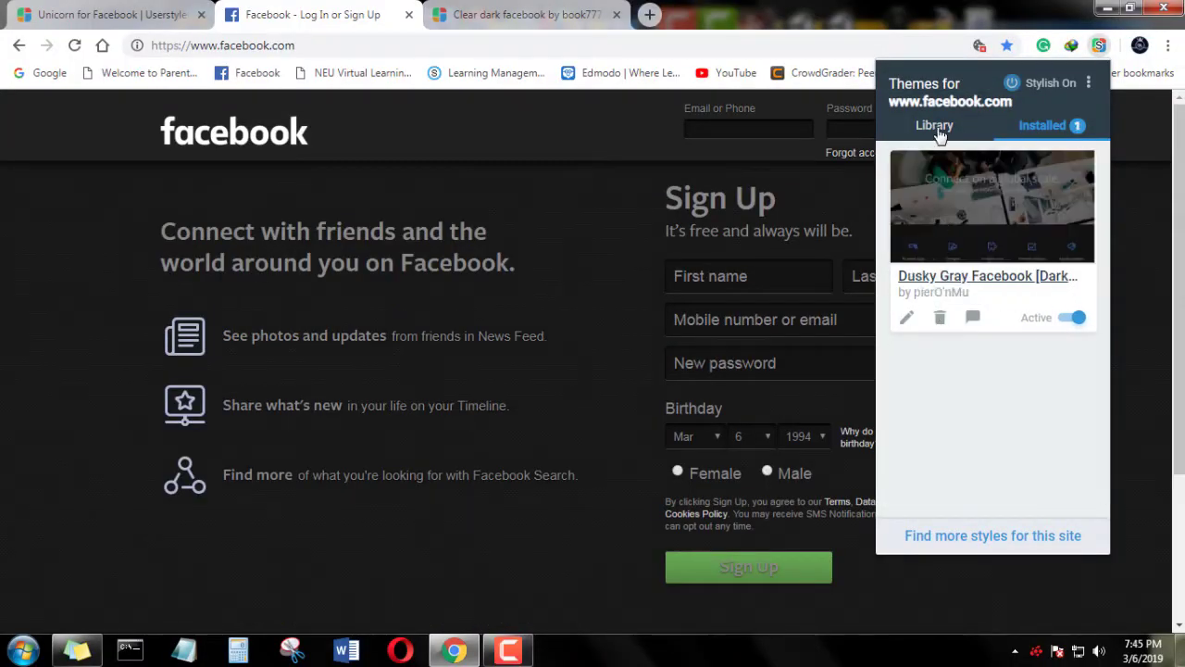
click(940, 318)
Install the Facebook - Kimi no Na Wa style from the Stylish library and close the themes panel.
click(933, 124)
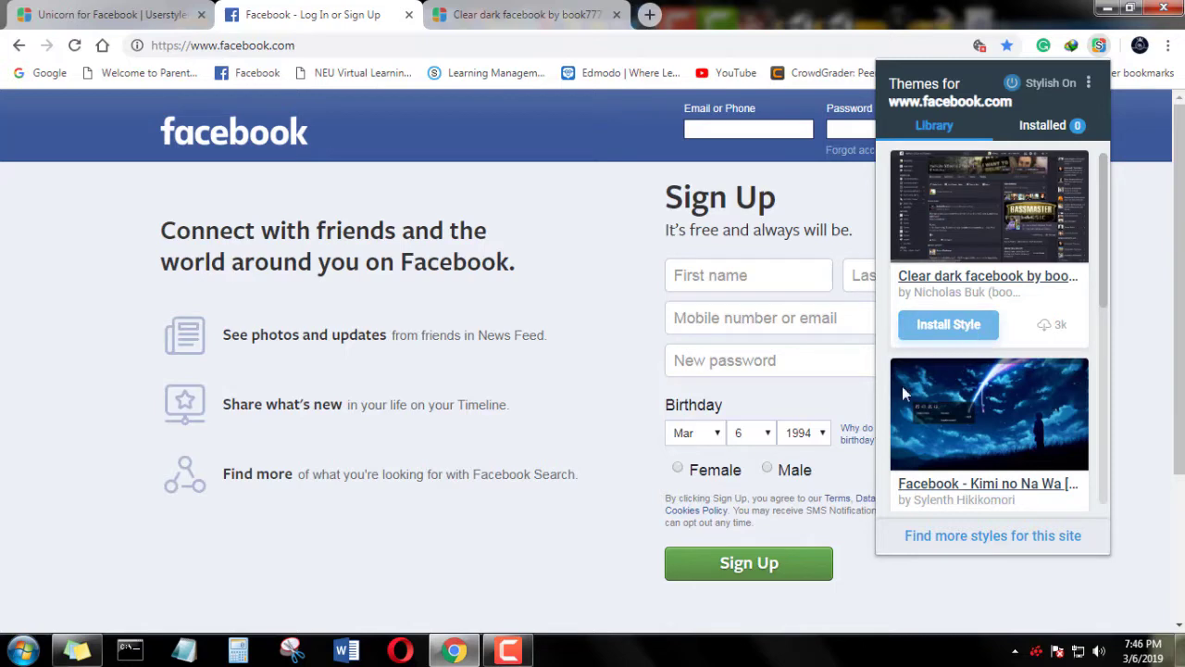
scroll(990, 416, down, 3)
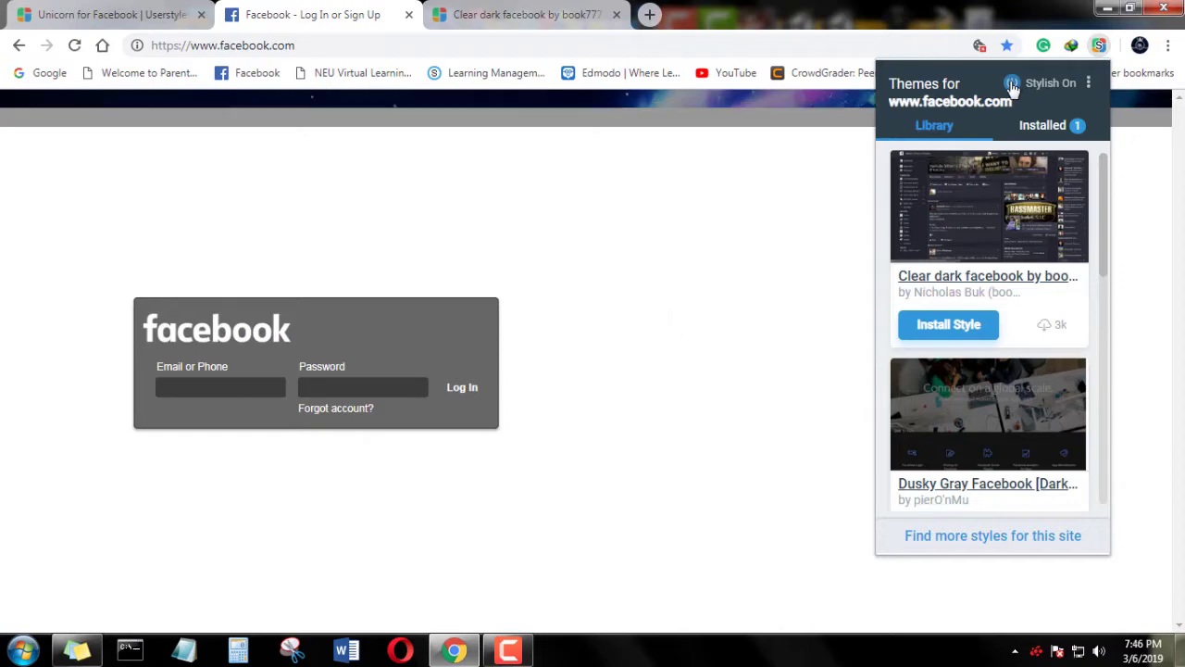
click(1098, 48)
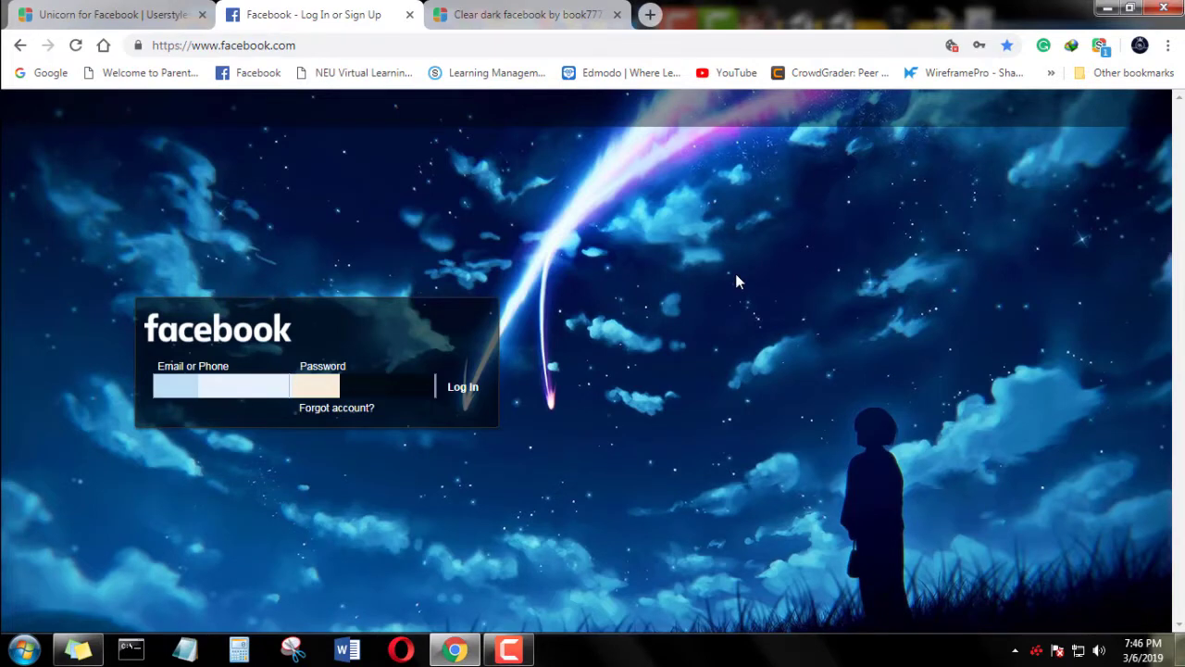
Log in to Facebook and look through the themed News Feed, unmuting a video post.
key(Return)
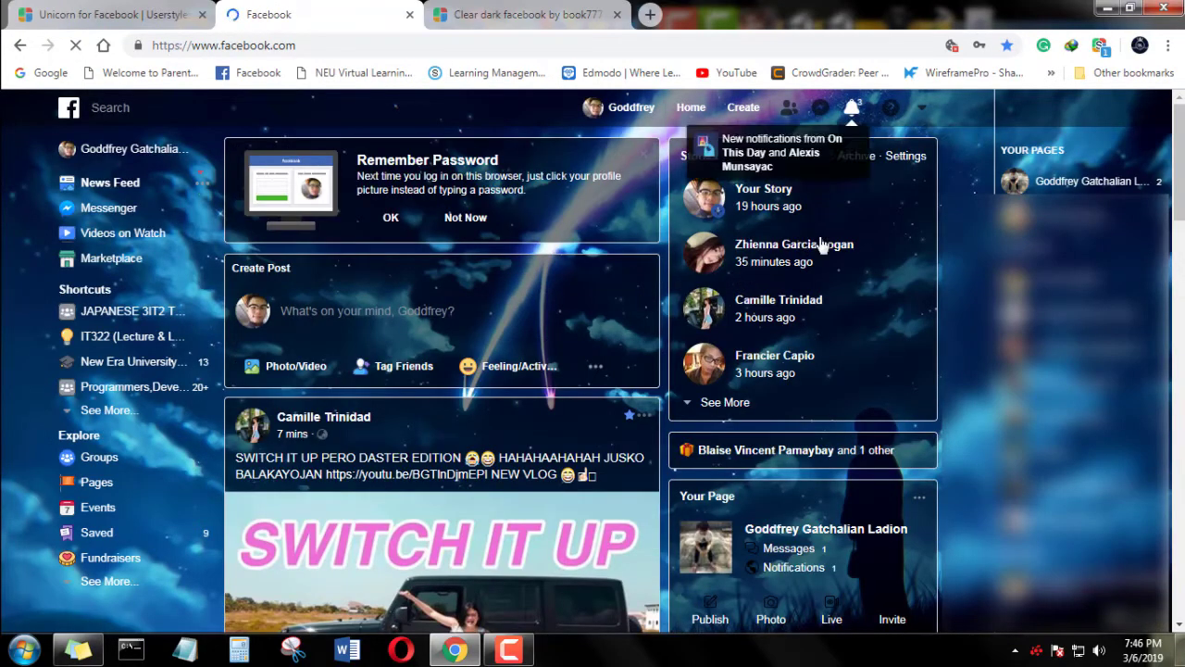
scroll(934, 408, down, 9)
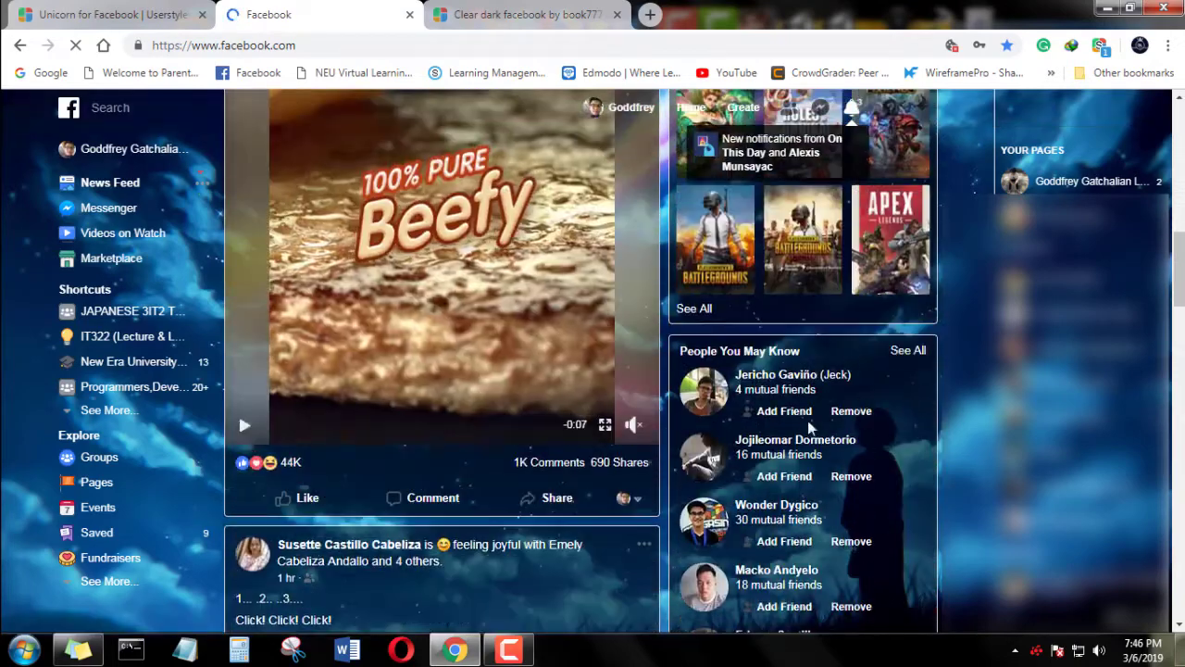
scroll(635, 498, up, 1)
click(634, 494)
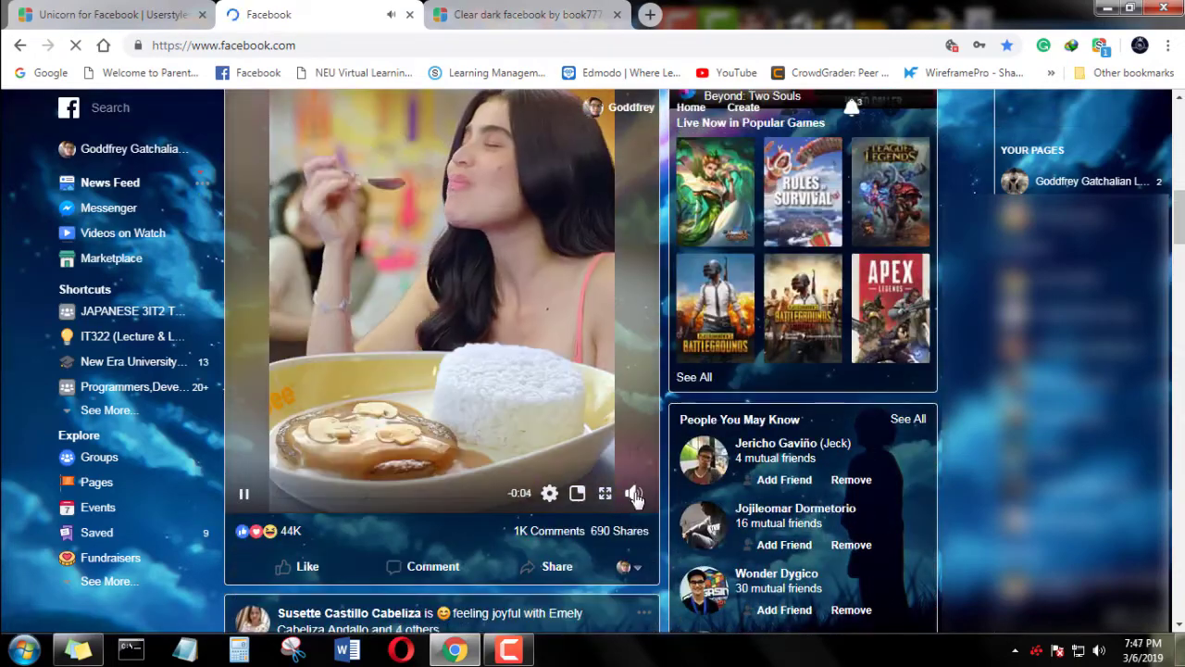
scroll(636, 497, down, 5)
scroll(635, 498, up, 12)
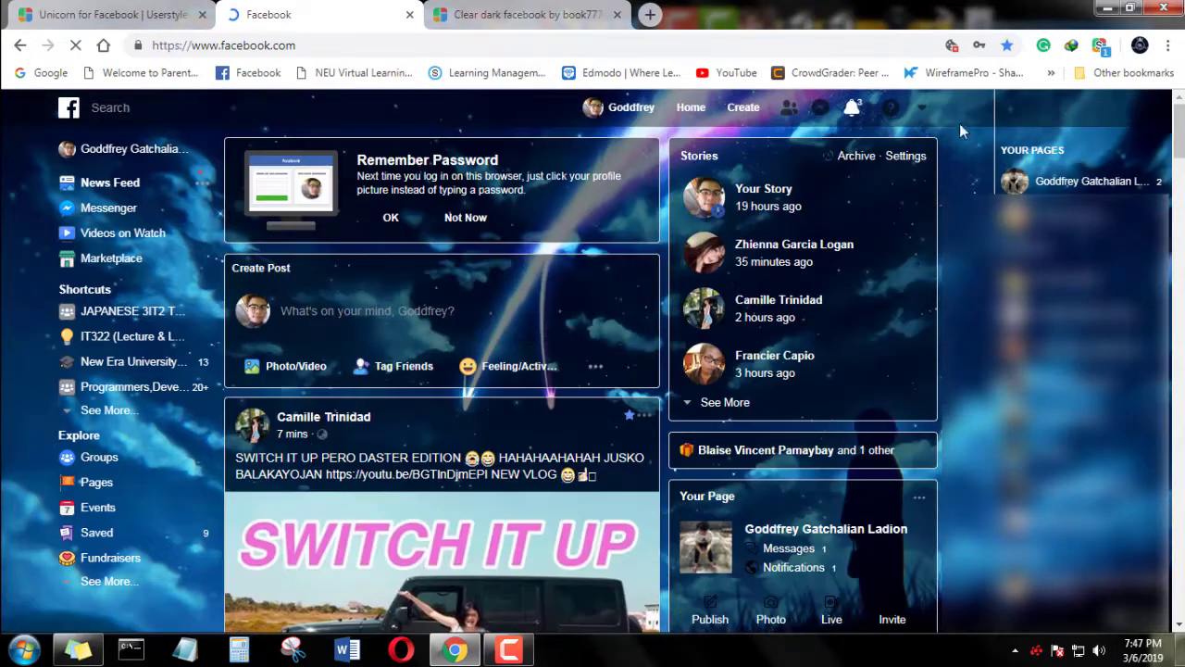
Log out of the Facebook account.
click(921, 107)
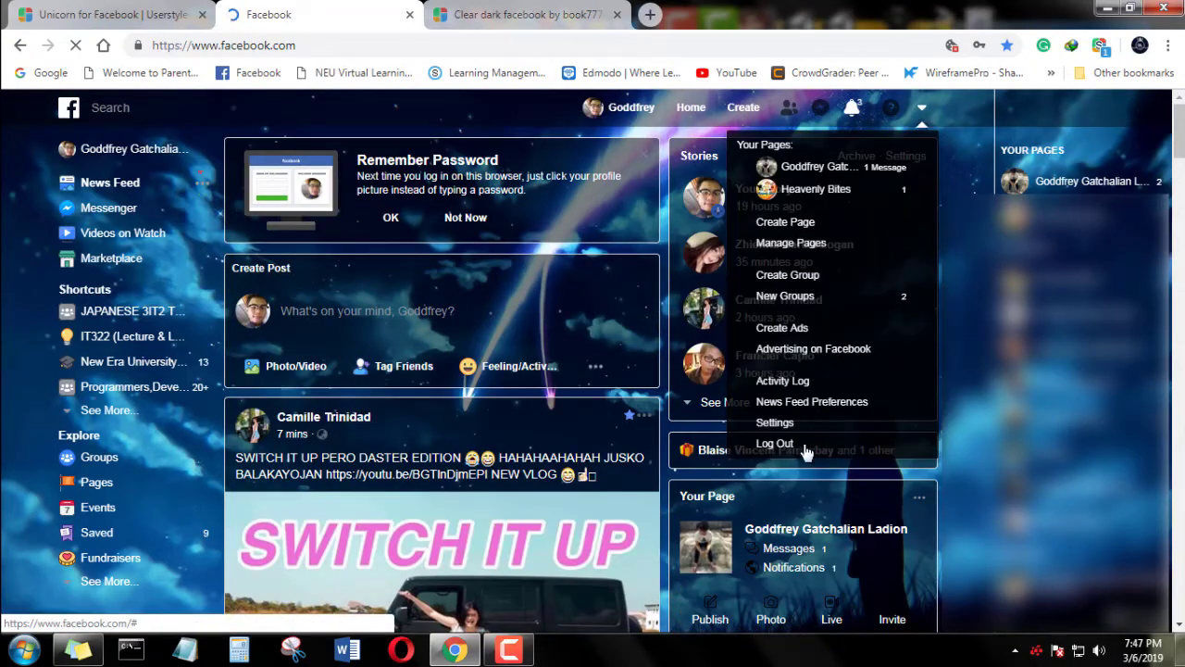
click(673, 292)
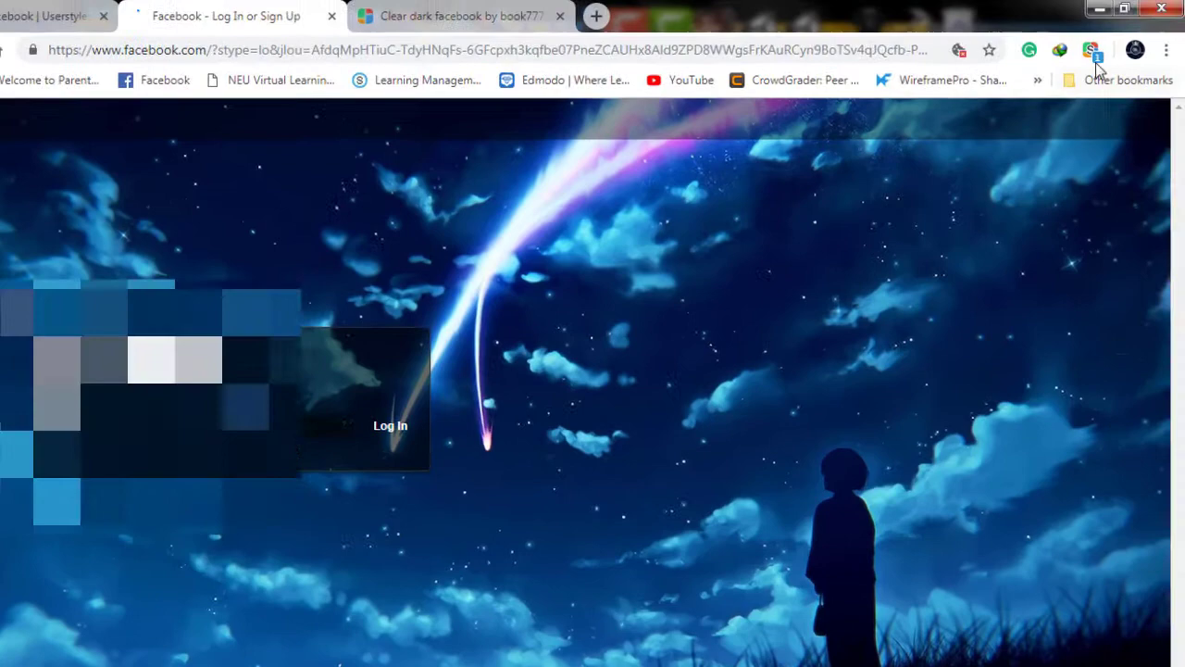
Delete the installed Facebook - Kimi no Na Wa style from Stylish and remove the saved account from Facebook's recent logins.
click(1099, 44)
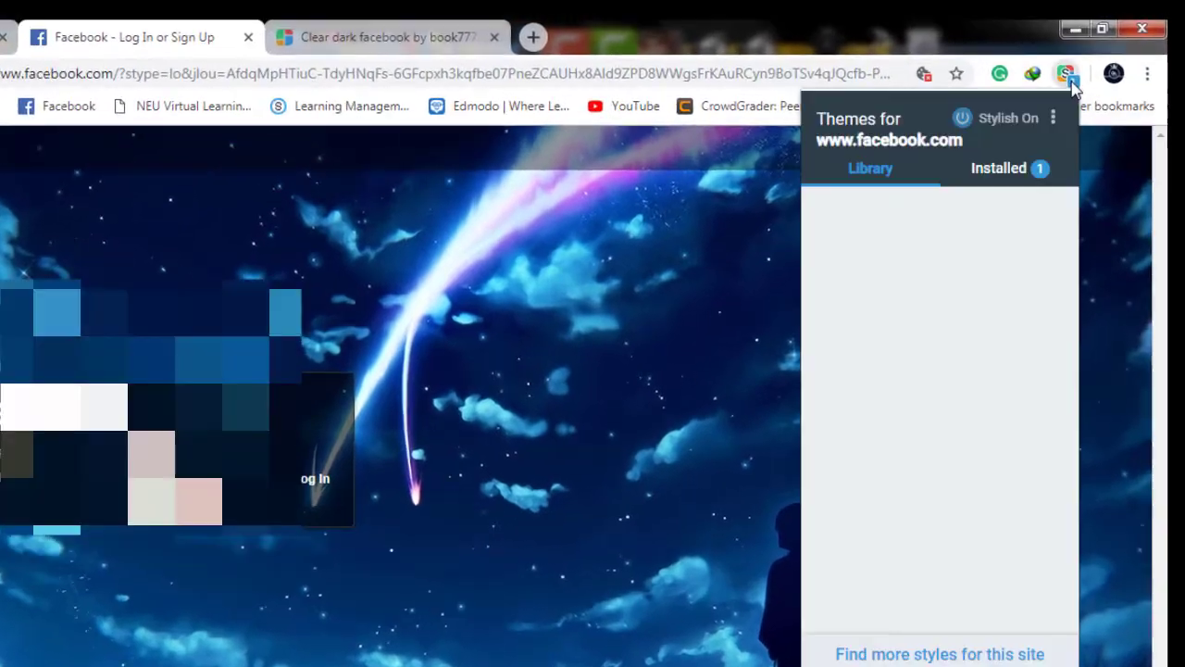
click(992, 168)
click(877, 390)
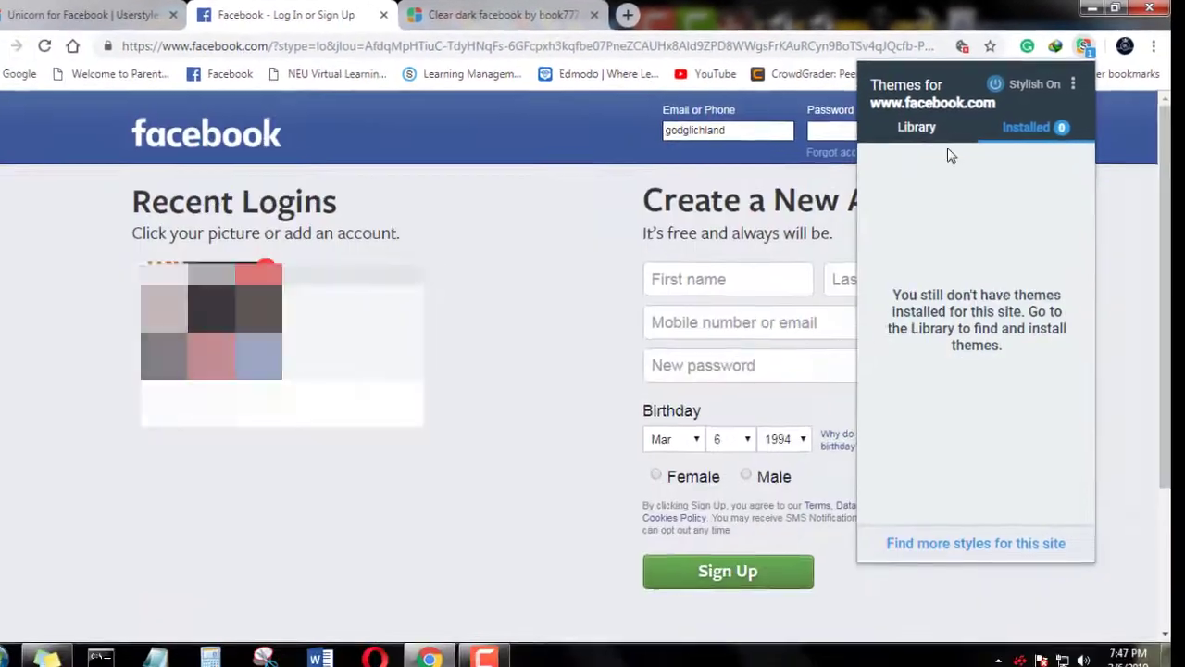
click(870, 166)
click(157, 265)
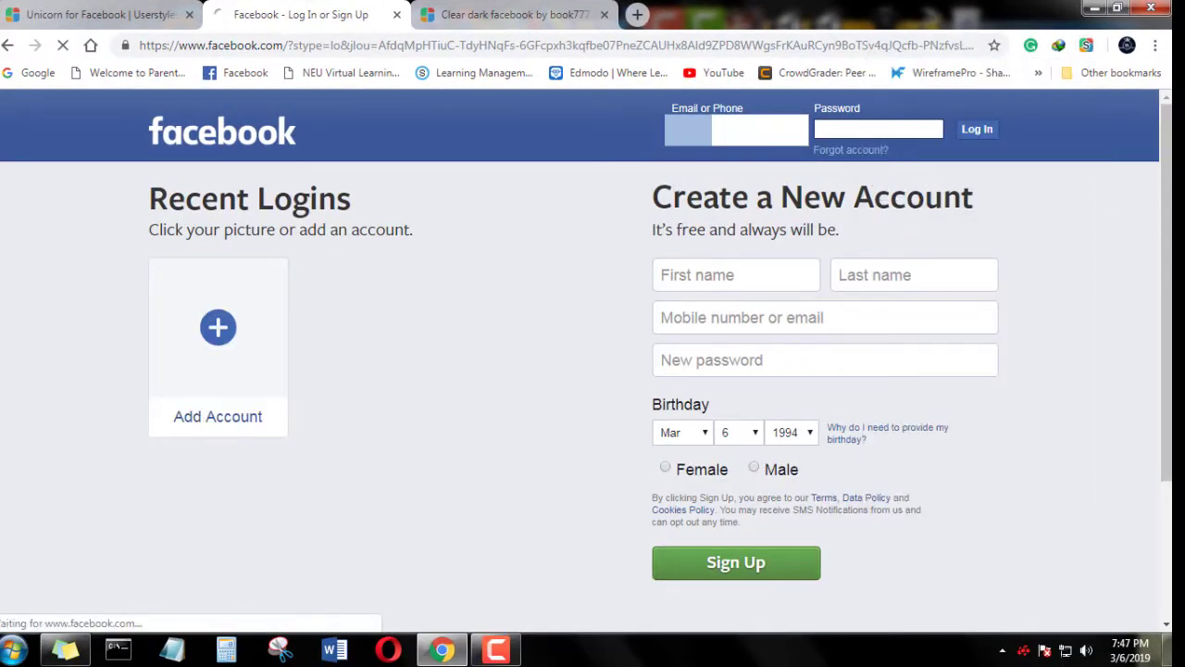
Install the Dusky Gray Facebook style from the Stylish library, close the themes panel and reload the Facebook page.
click(1087, 45)
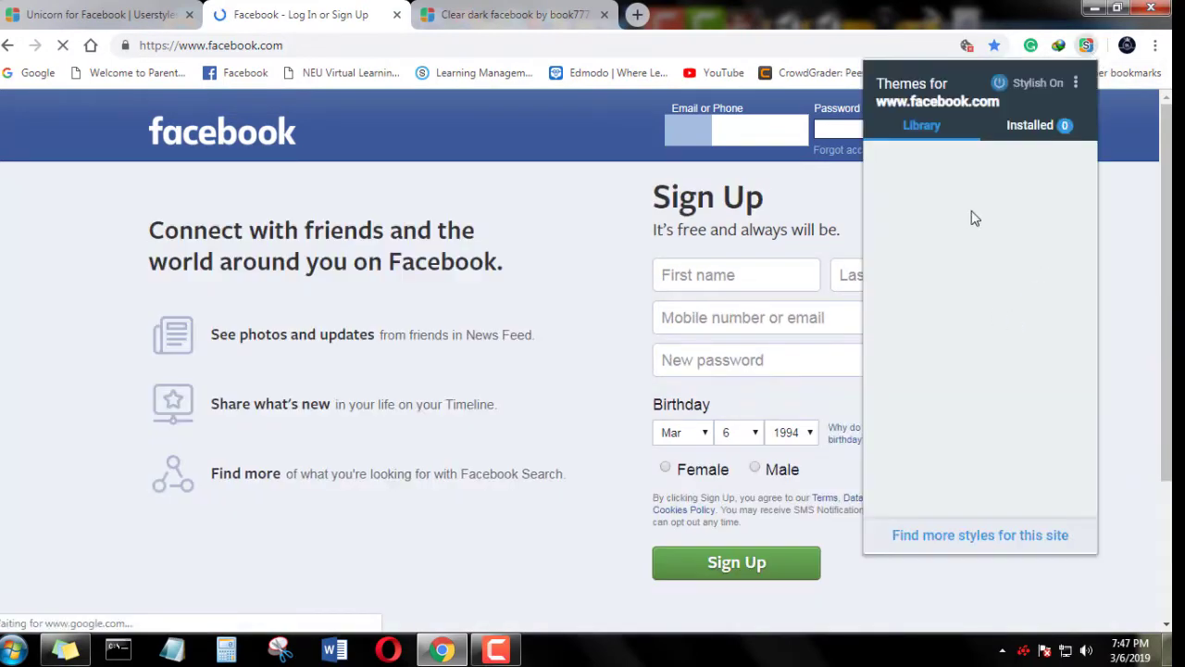
click(945, 320)
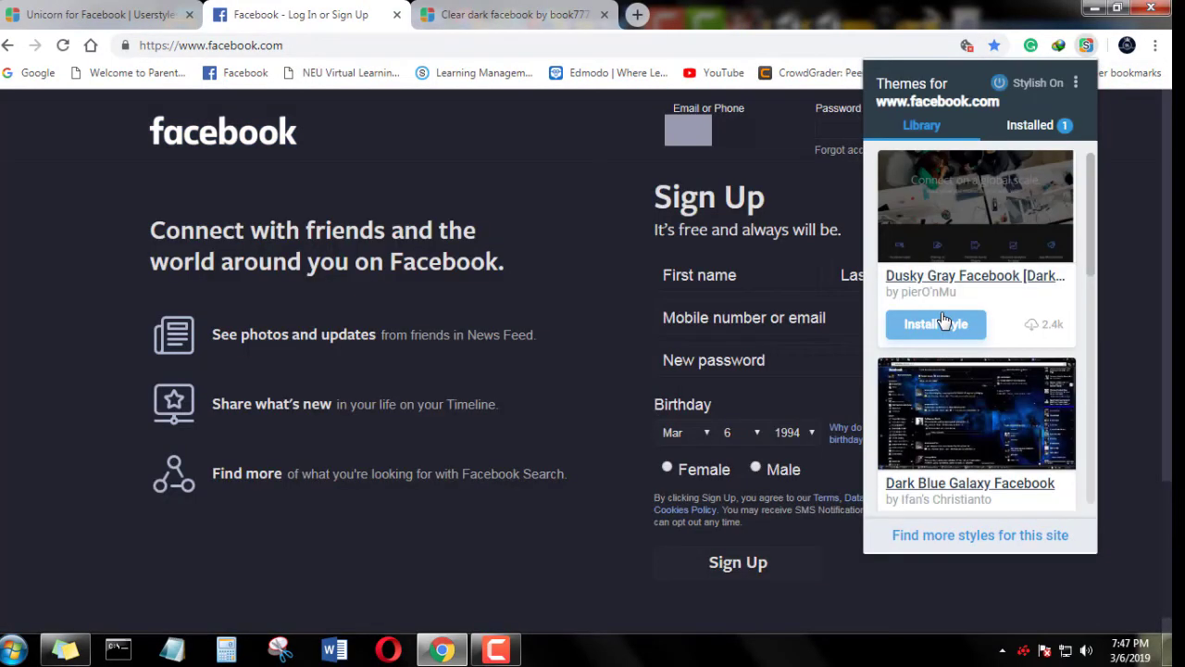
click(794, 211)
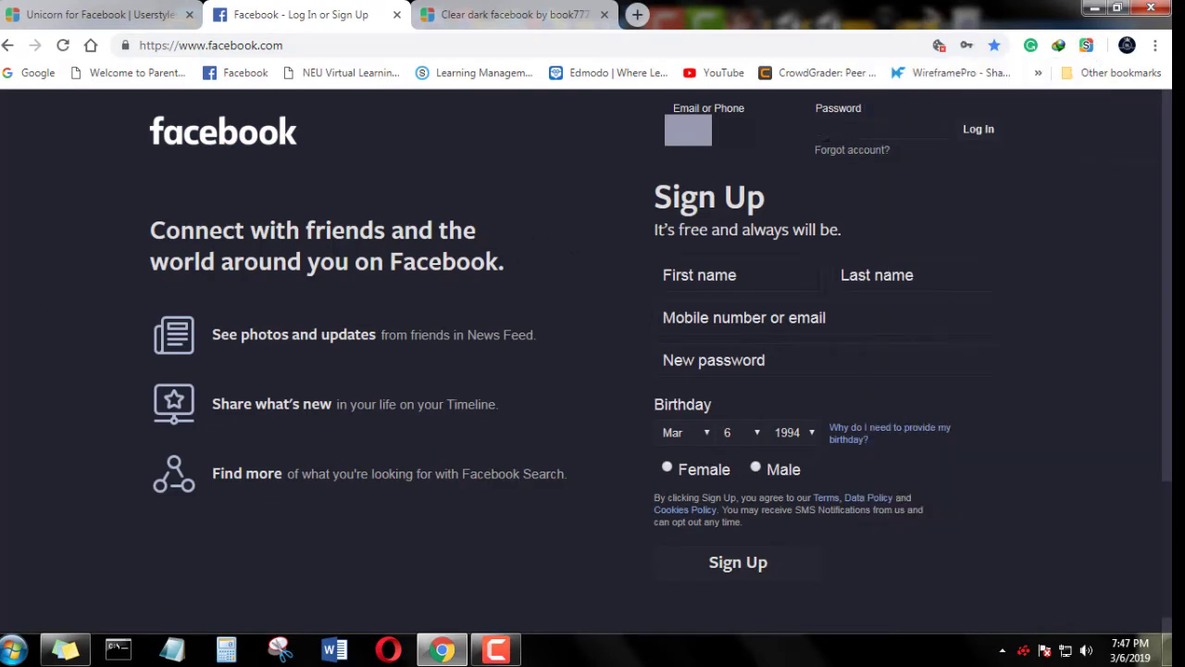
key(F5)
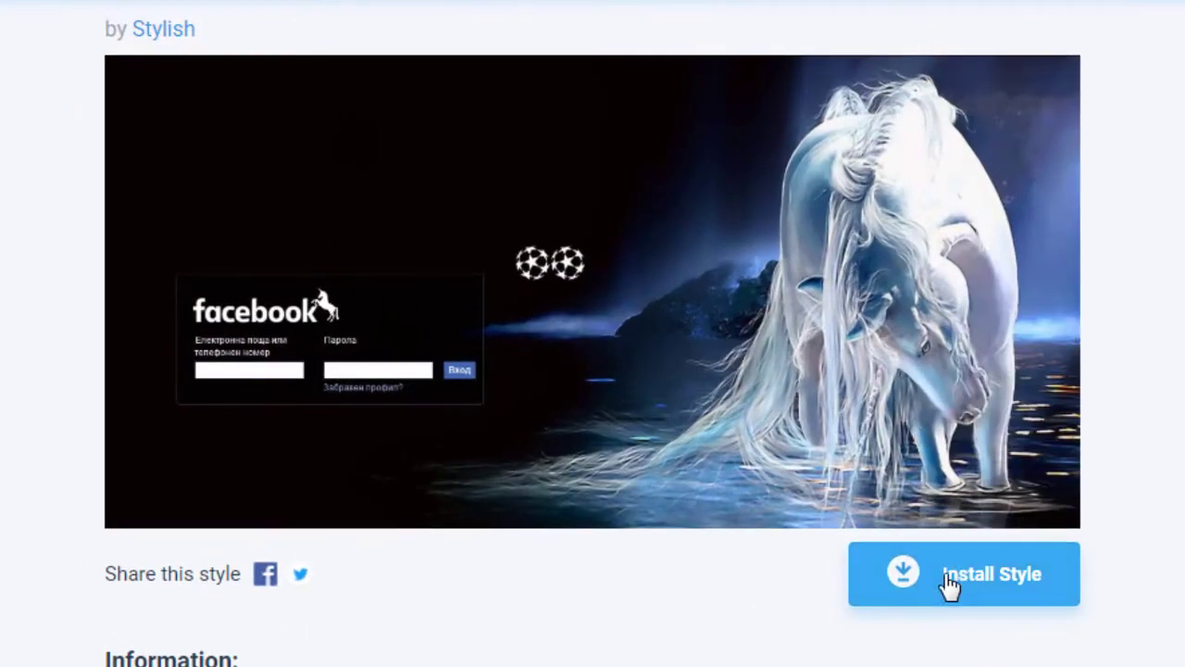
Install the Unicorn for Facebook style, and log in to Facebook to look through the themed News Feed.
click(949, 583)
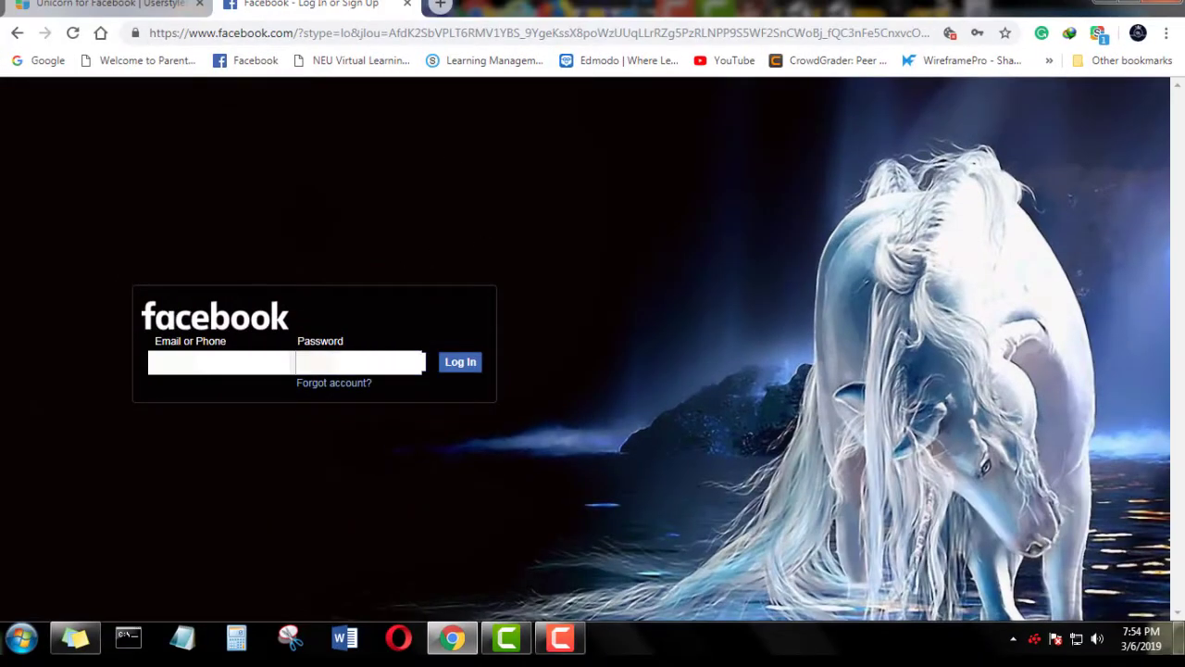
key(Return)
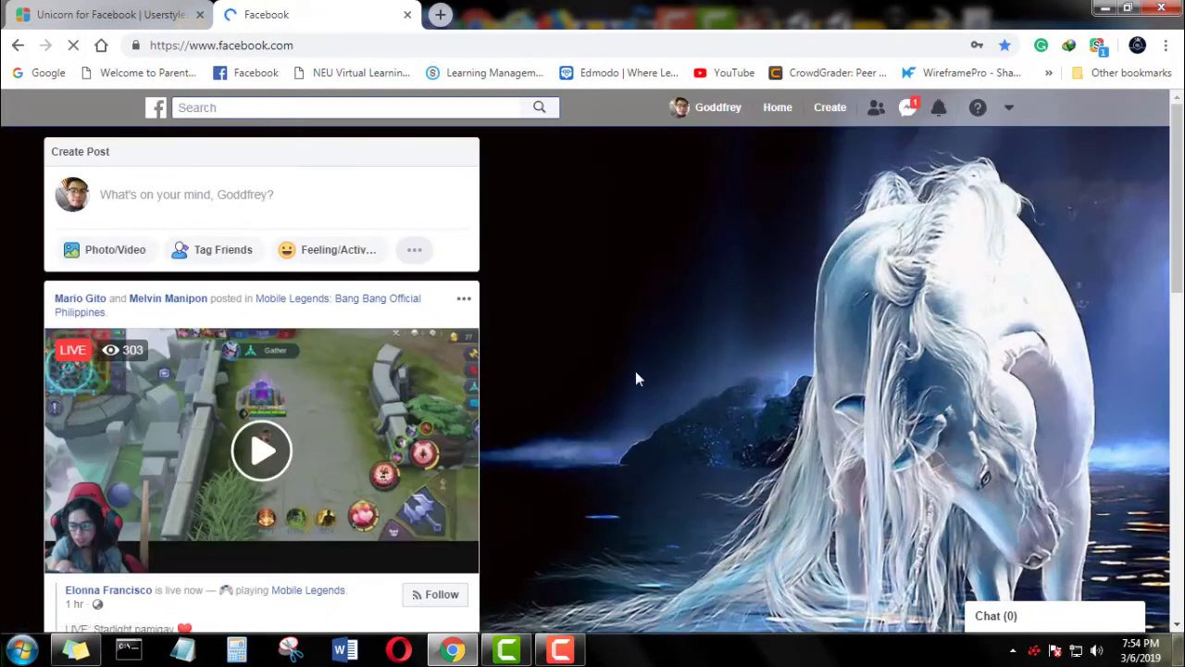
scroll(636, 378, down, 5)
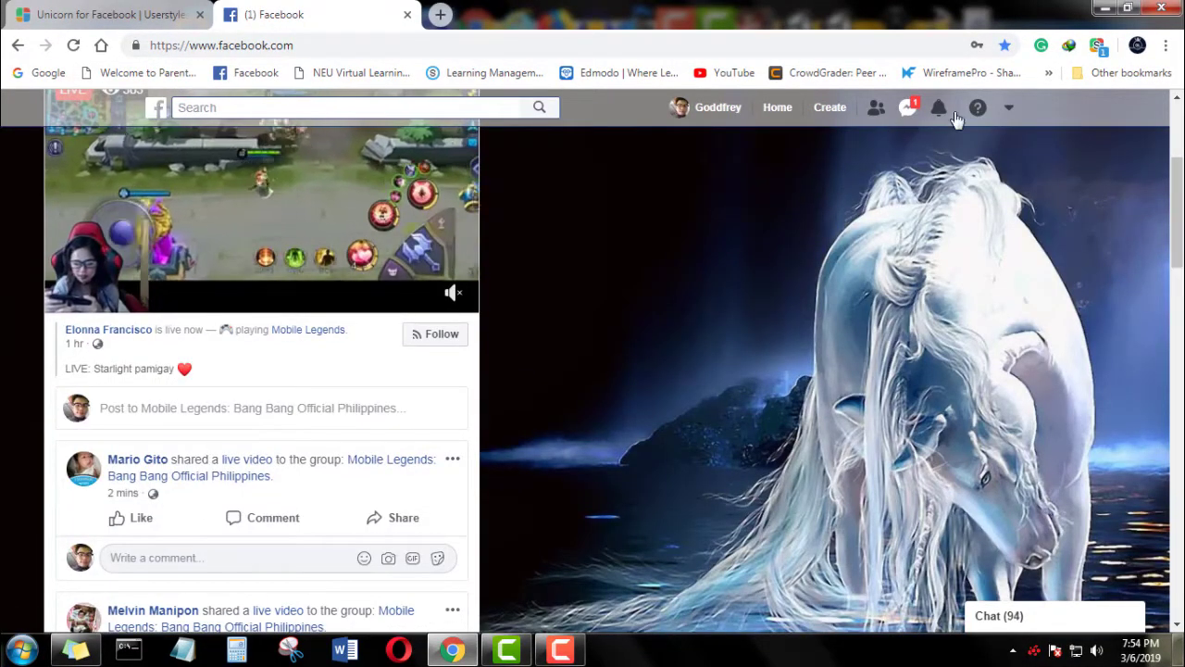
Log out of Facebook and delete the installed Unicorn for Facebook style from Stylish.
click(1010, 107)
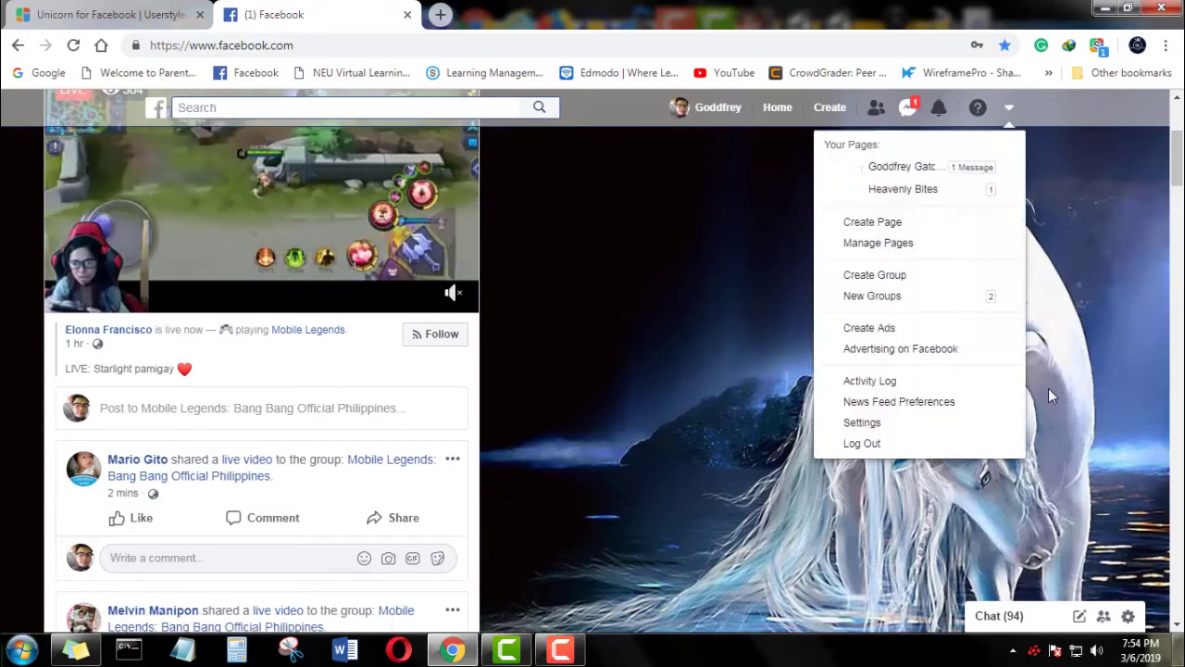
click(880, 442)
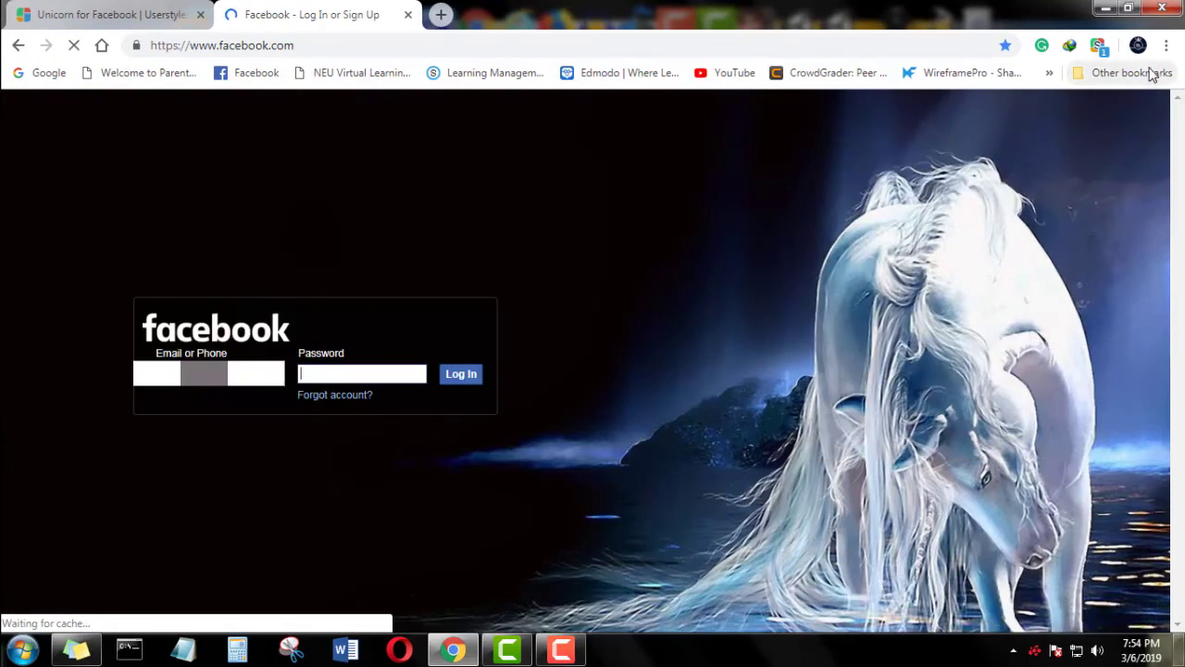
click(1102, 48)
click(1045, 127)
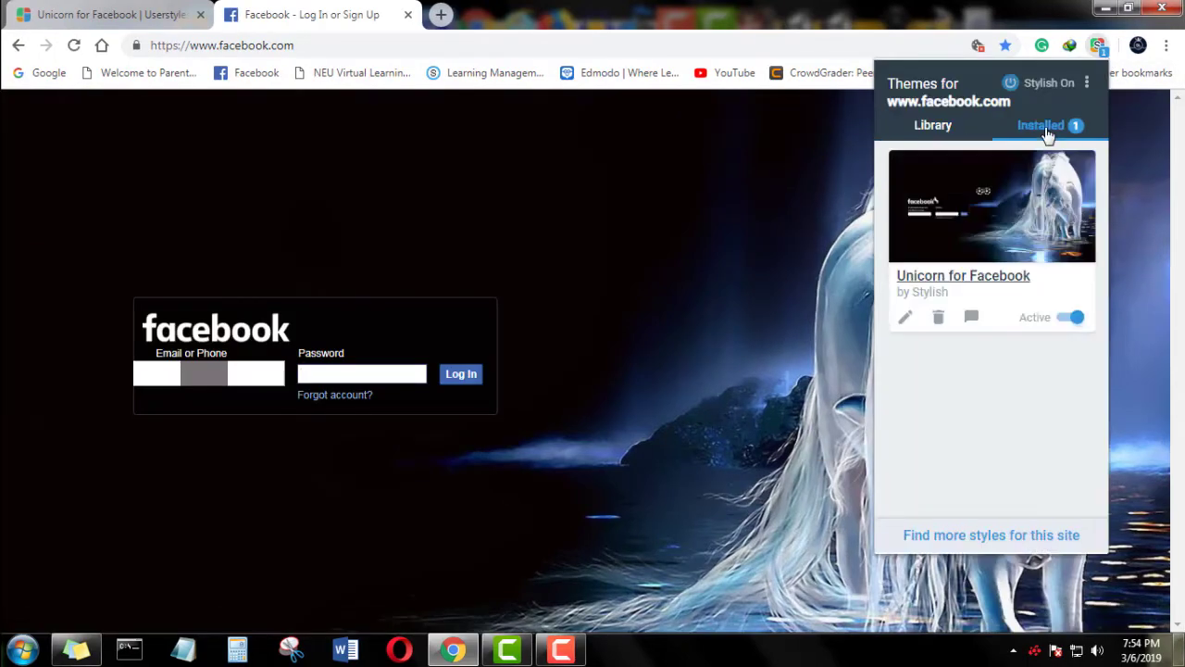
click(938, 318)
Return to the Facebook Themes & Skins listing on userstyles.org and install the Game of Thrones Theme for Facebook.com.
click(111, 14)
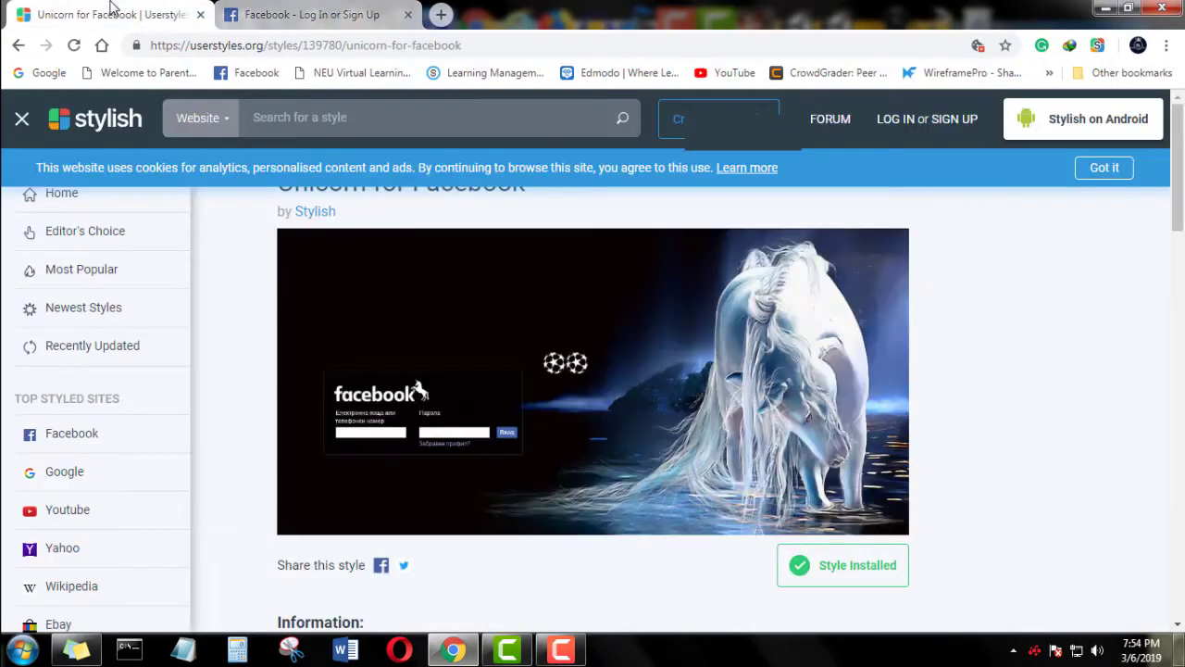
scroll(417, 361, down, 5)
scroll(5, 217, up, 6)
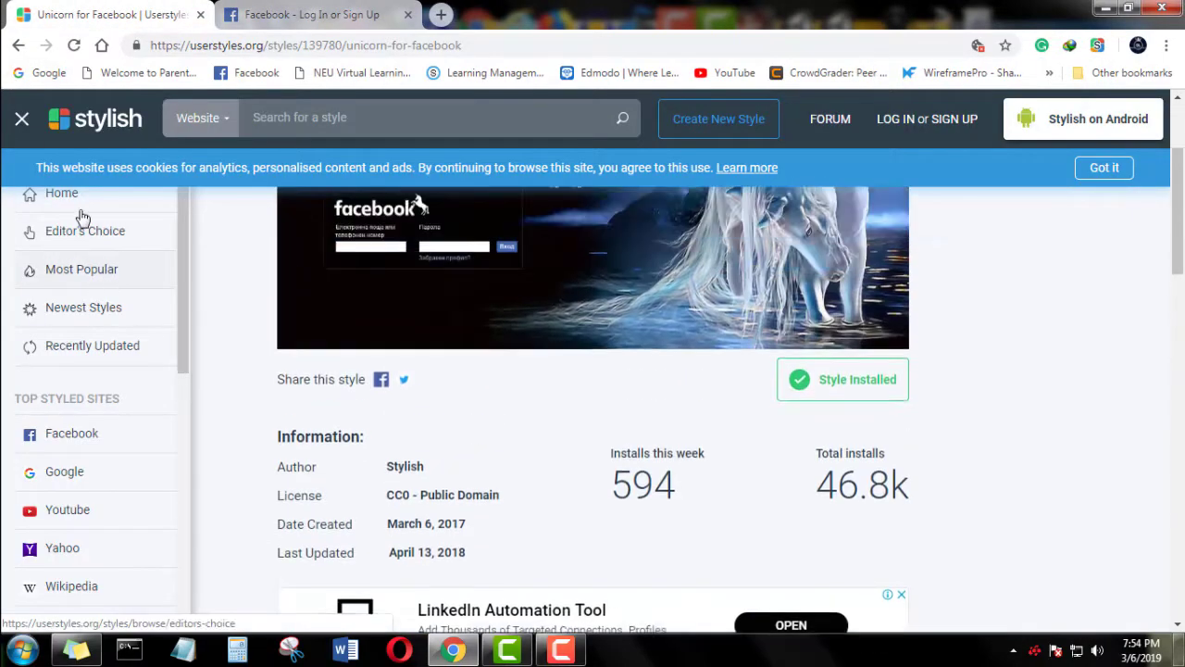
click(17, 44)
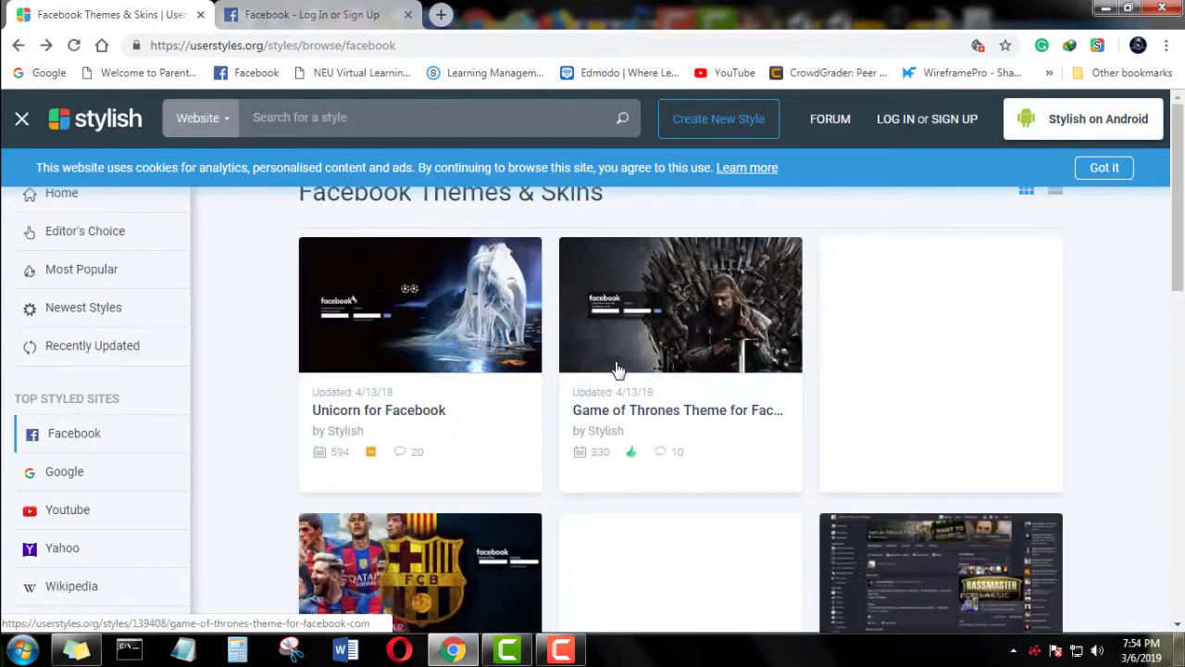
click(671, 373)
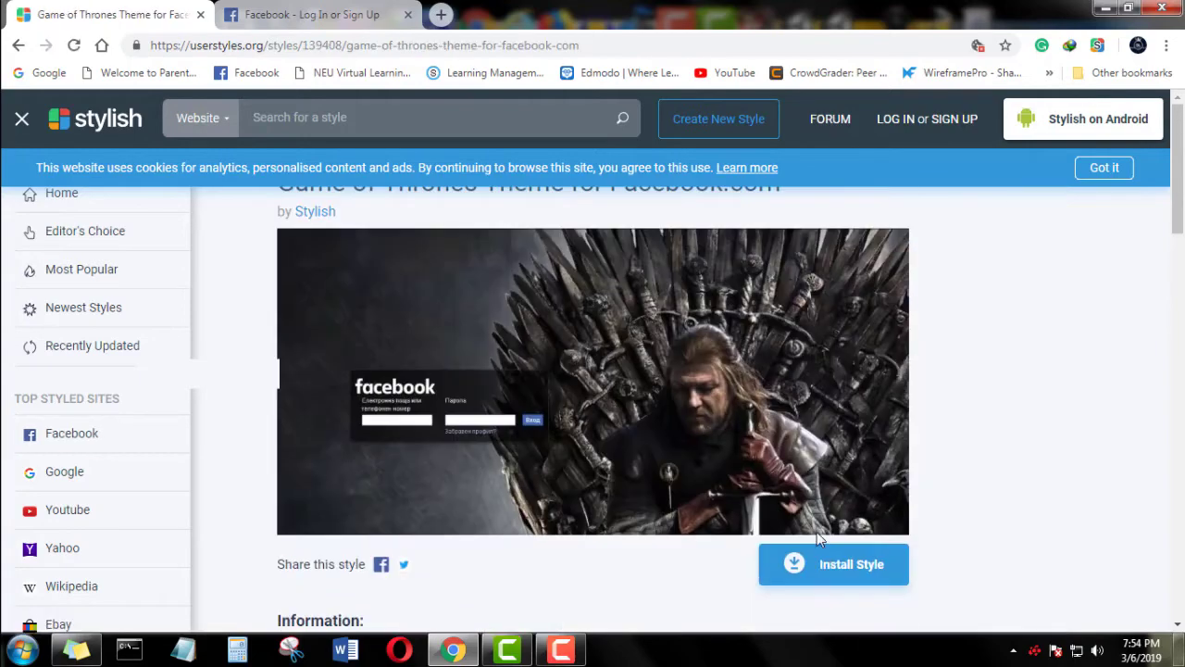
click(827, 567)
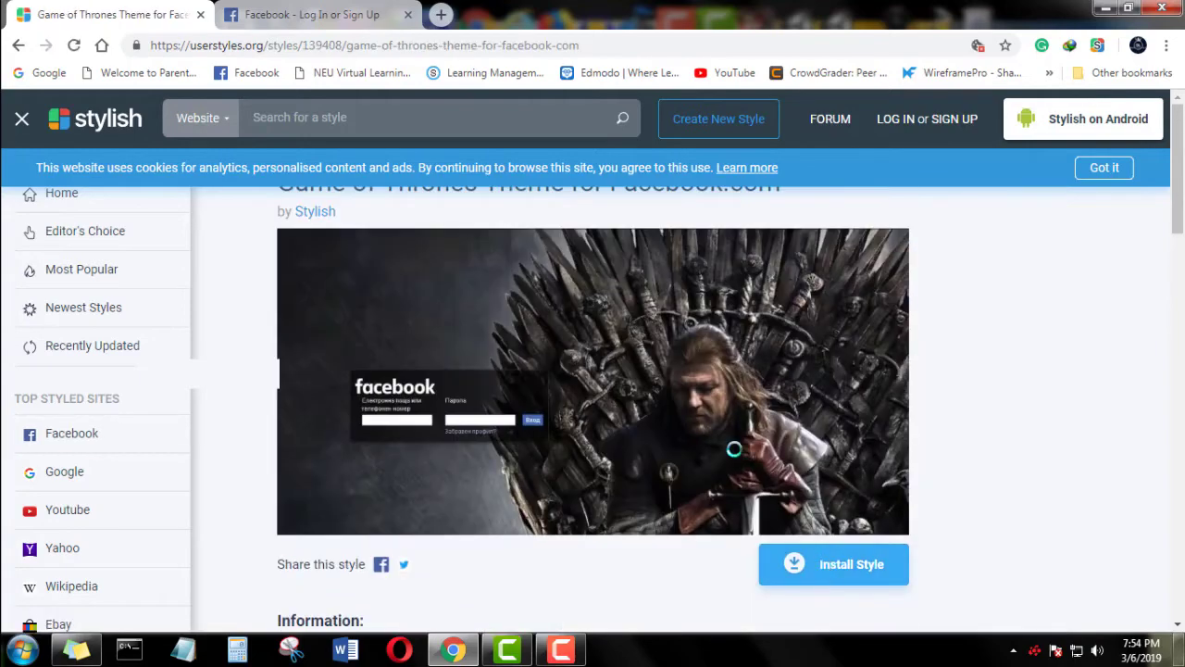
View the Game of Thrones theme on the Facebook login page and delete that style from Stylish.
click(312, 15)
click(92, 14)
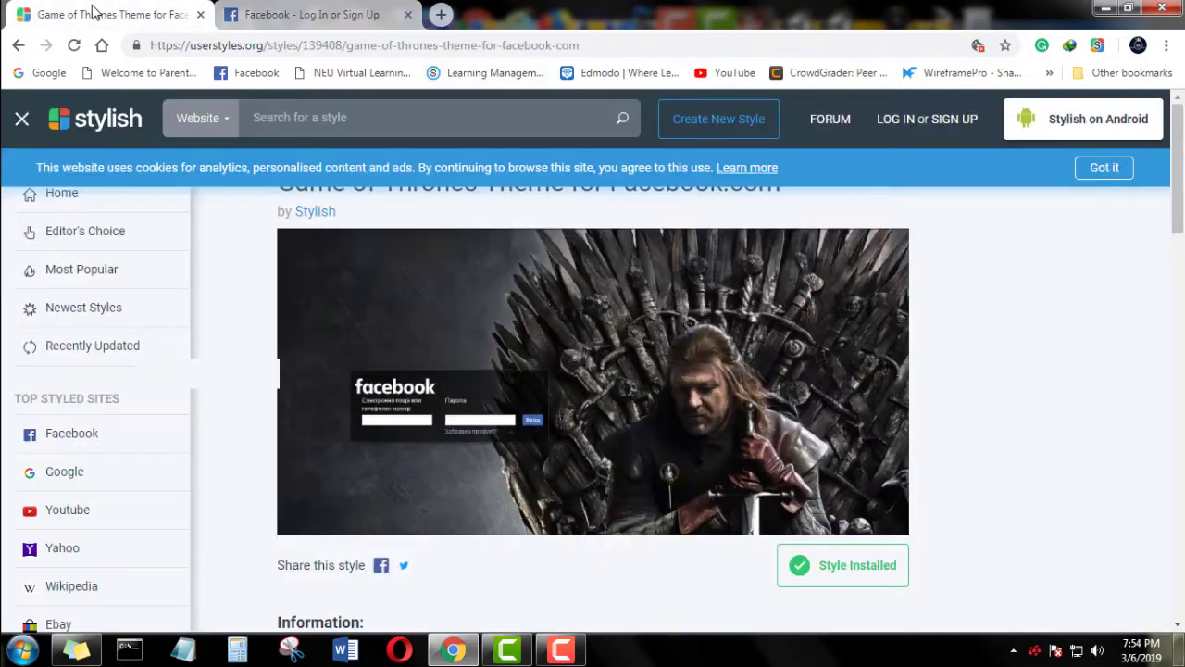
key(ctrl+Tab)
click(1098, 45)
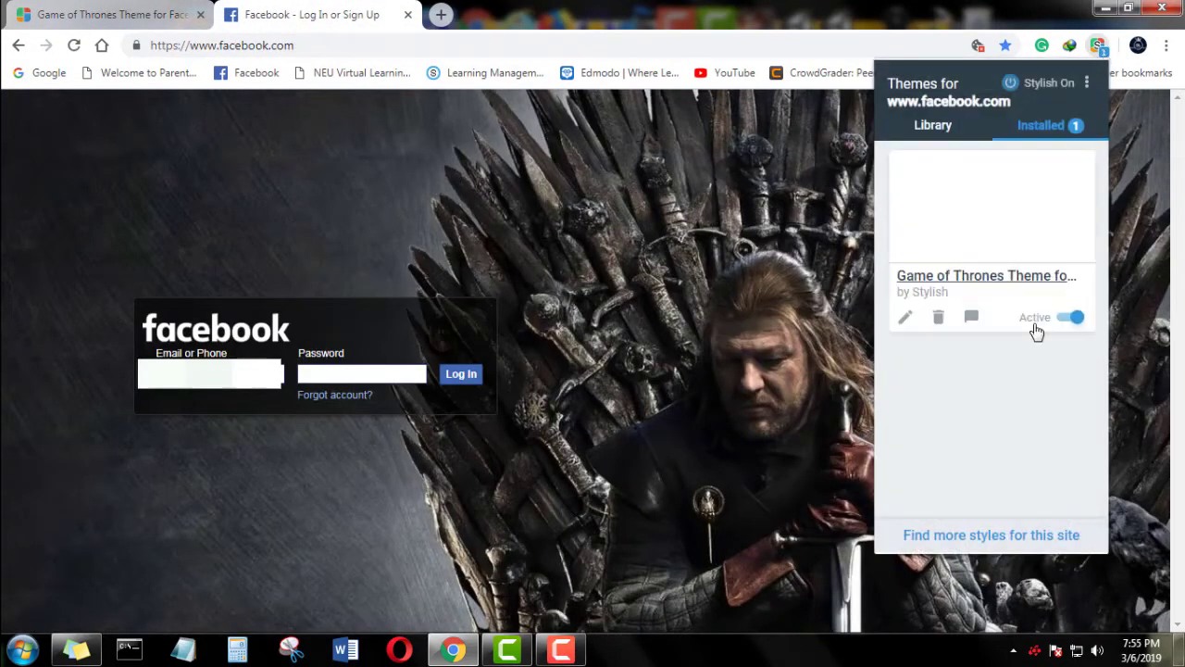
click(936, 315)
Return to the userstyles.org Facebook themes listing and browse the styles on its first two pages, continuing to page 3.
key(ctrl+Tab)
scroll(157, 185, up, 3)
key(alt+Left)
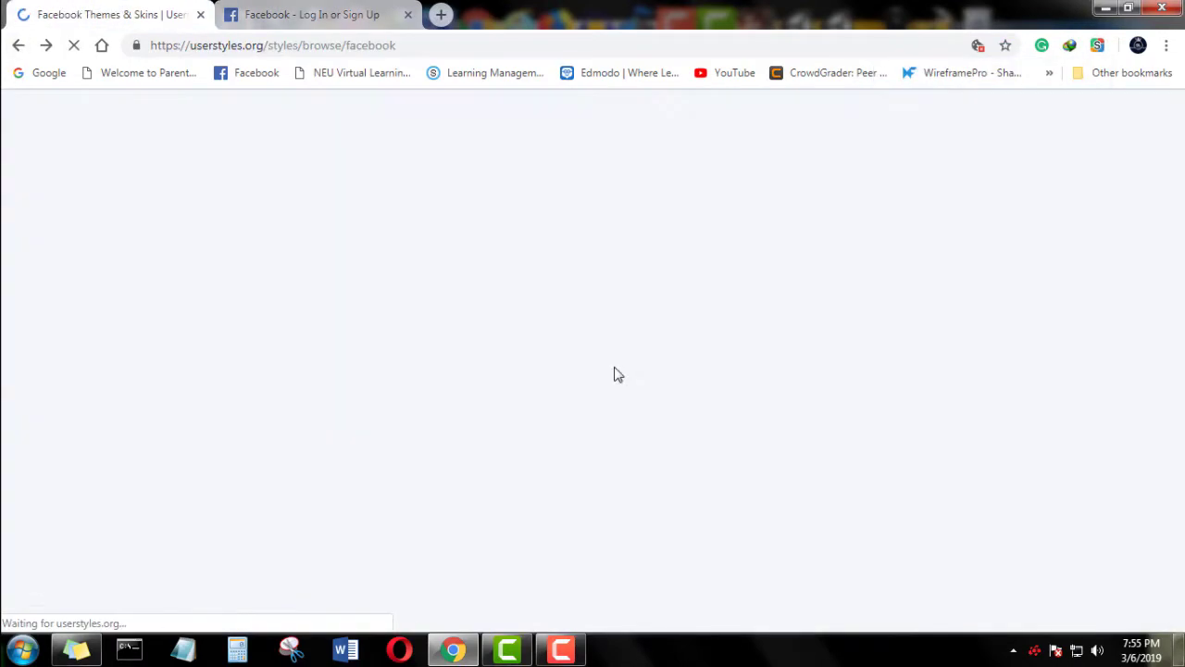
scroll(618, 376, down, 3)
scroll(619, 376, down, 7)
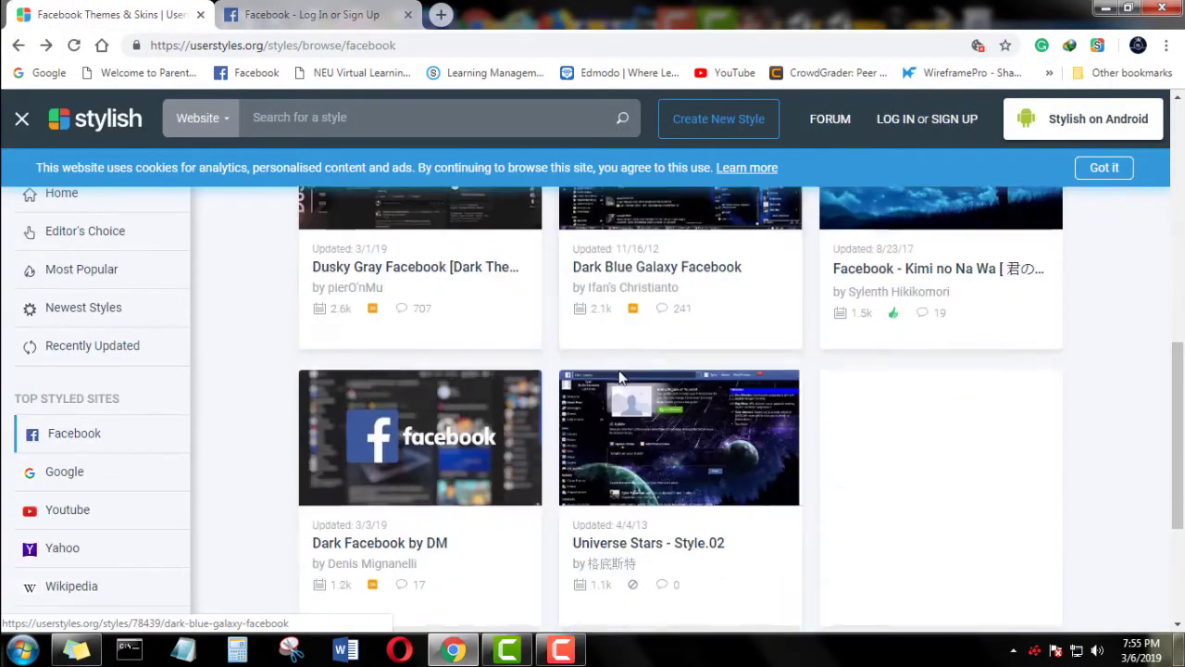
click(625, 443)
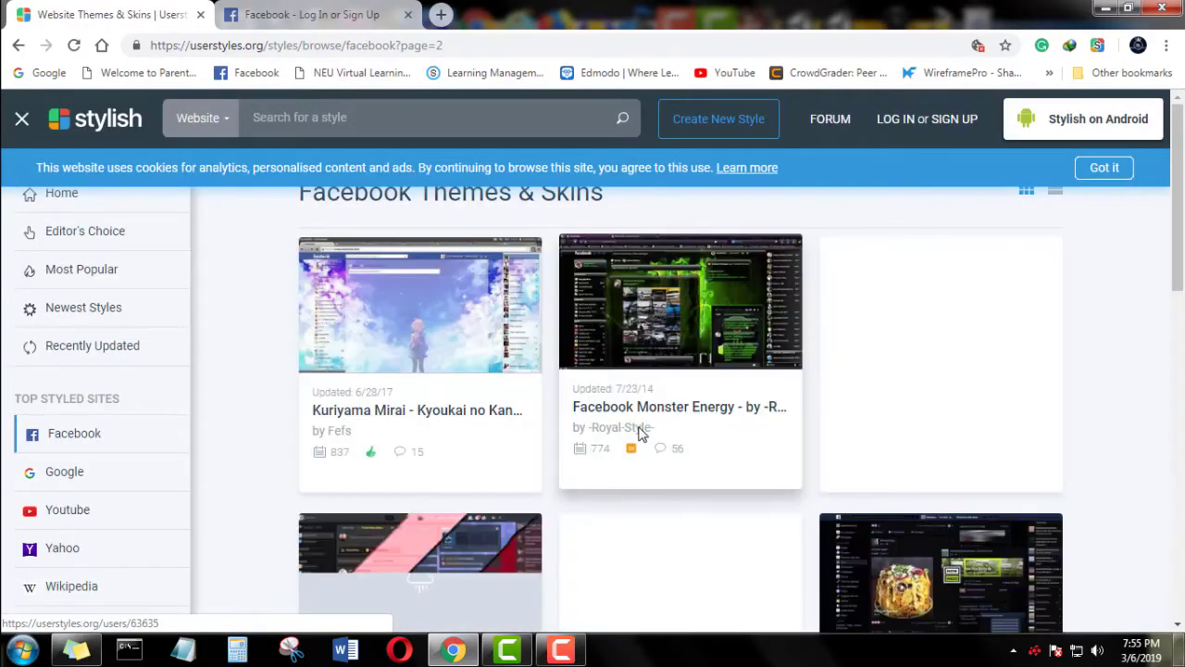
scroll(662, 427, down, 2)
scroll(667, 426, down, 6)
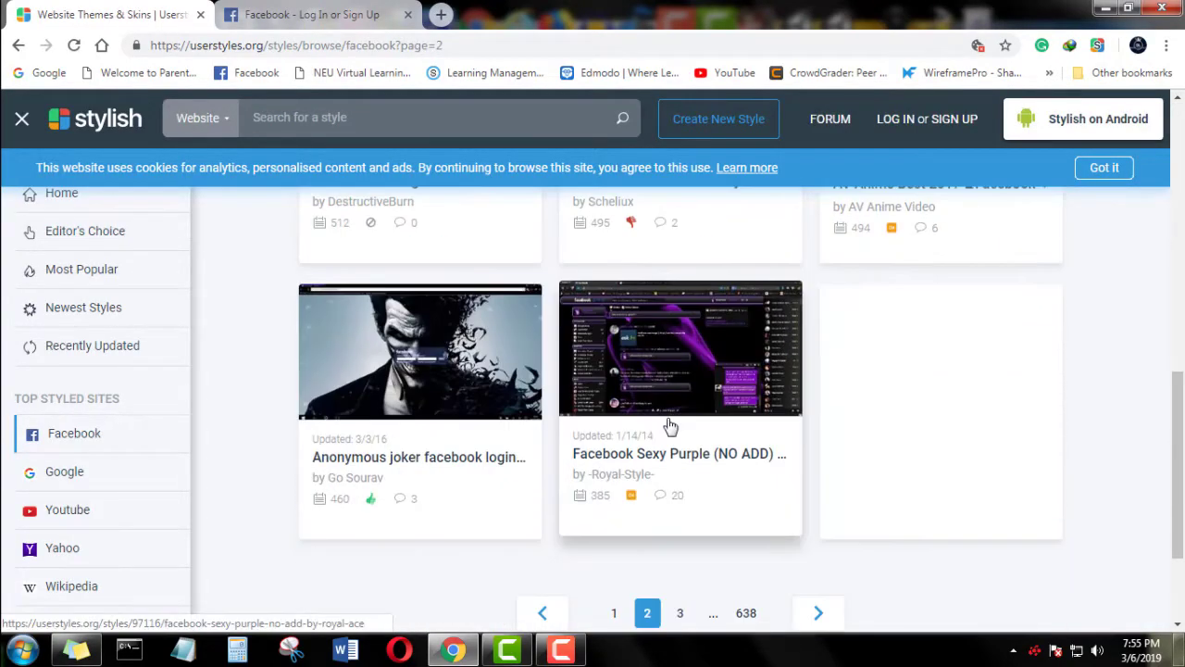
scroll(671, 427, up, 5)
scroll(671, 426, down, 6)
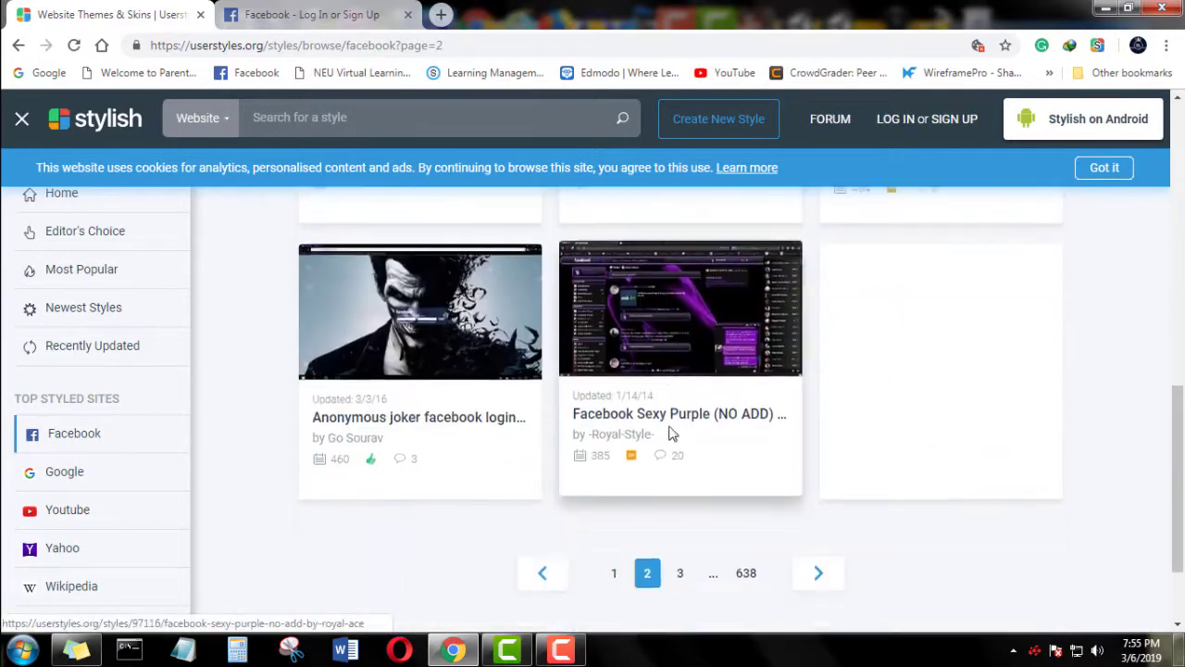
scroll(669, 432, up, 6)
scroll(666, 454, down, 8)
click(676, 447)
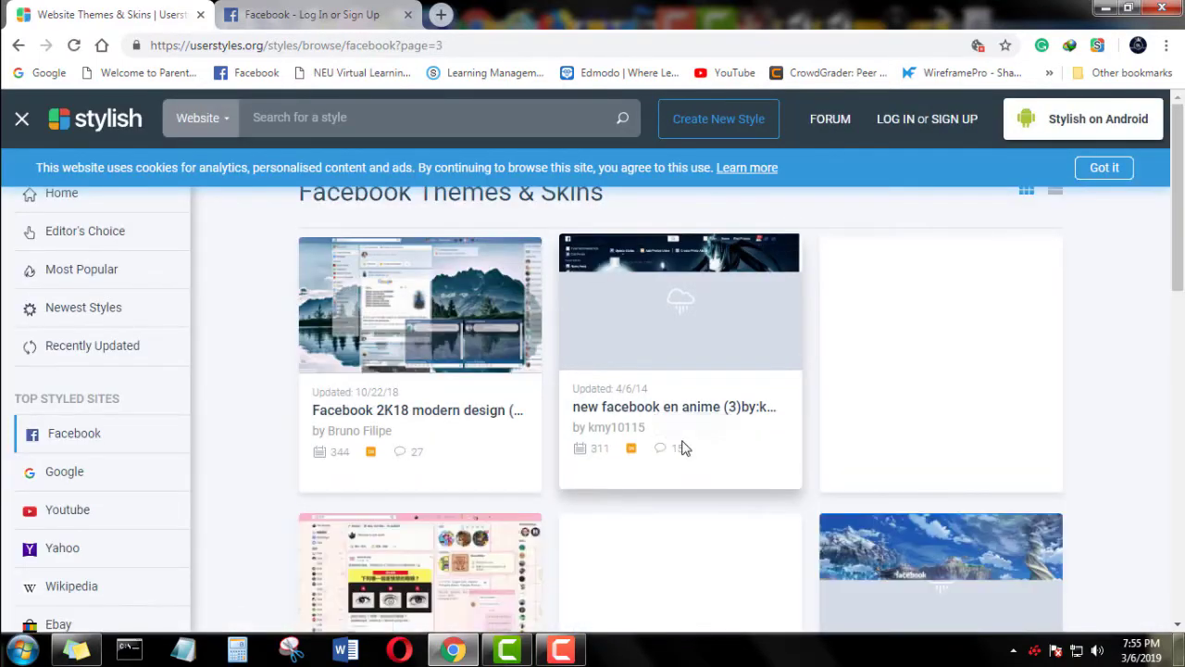
Open the Facebook Pink World style from page 3 of the listing and install it.
scroll(682, 448, down, 2)
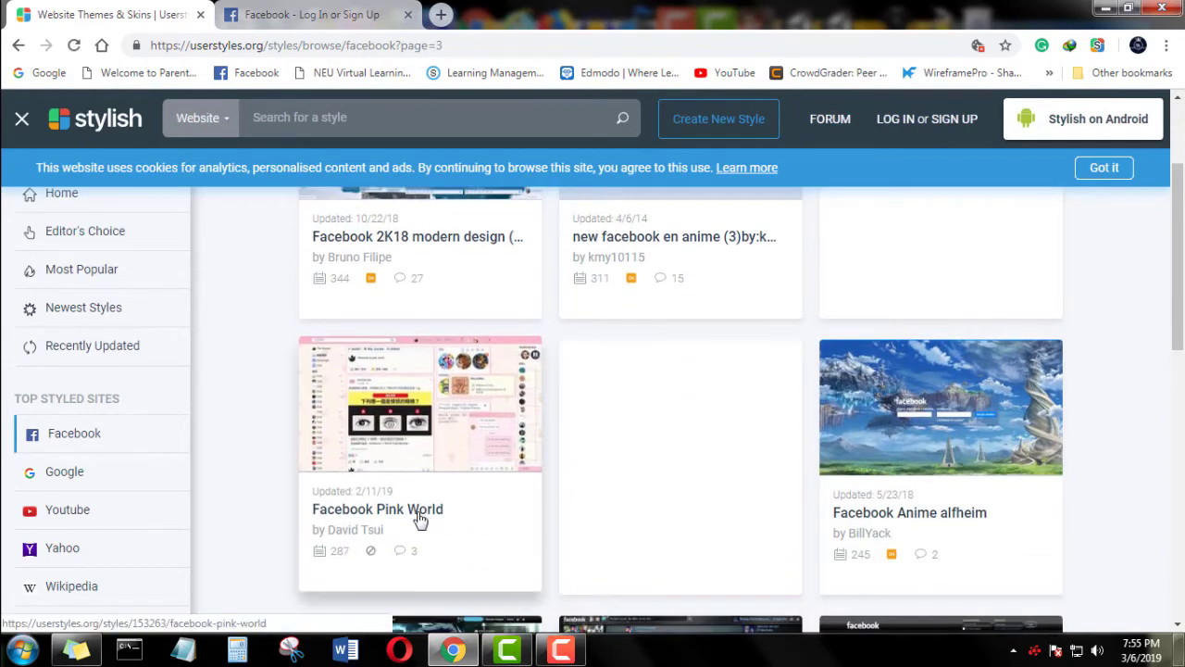
click(422, 519)
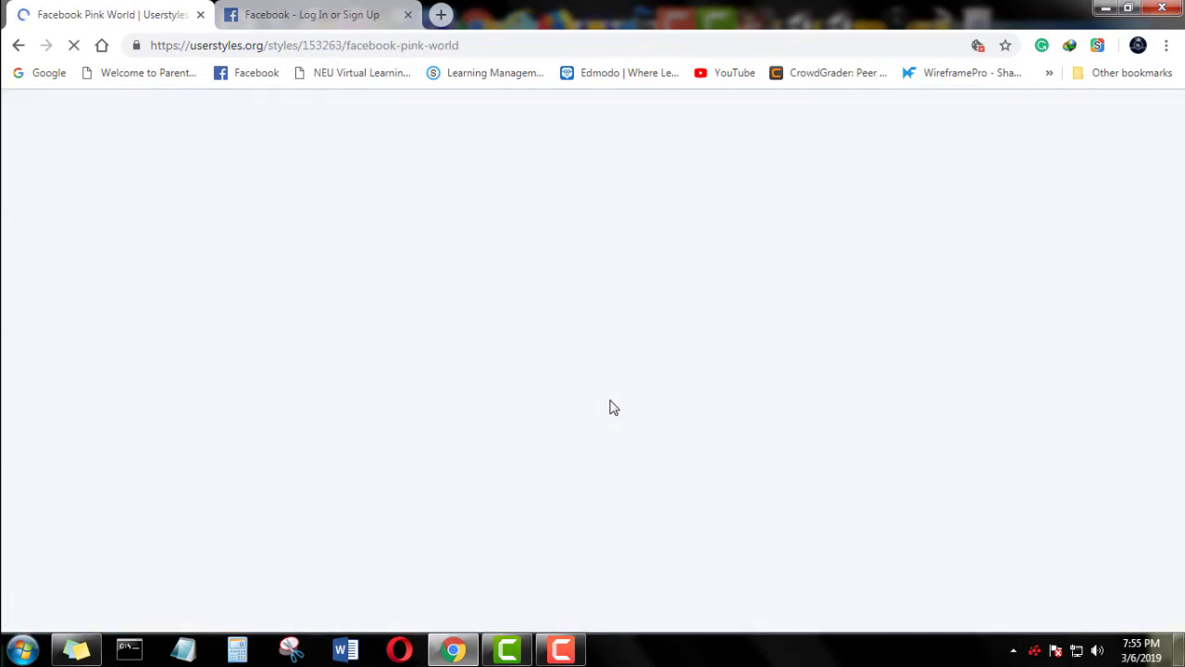
scroll(829, 504, down, 1)
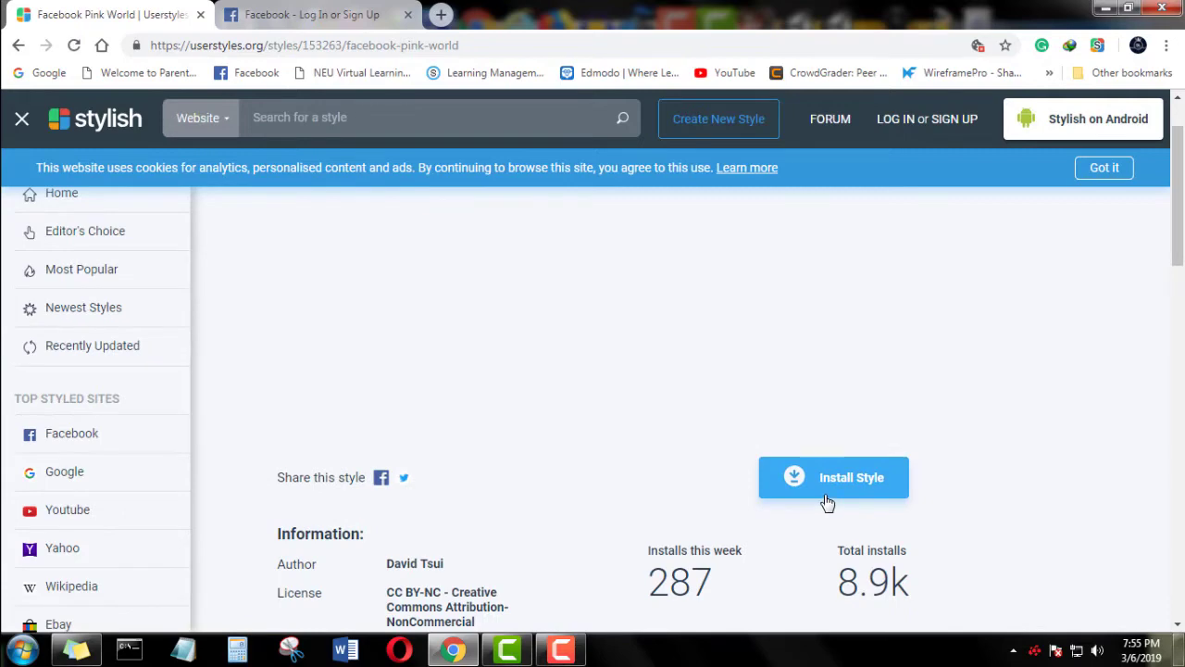
click(828, 489)
Reload the Facebook login page and compare it with the Facebook Pink World style page to check the theme.
click(389, 19)
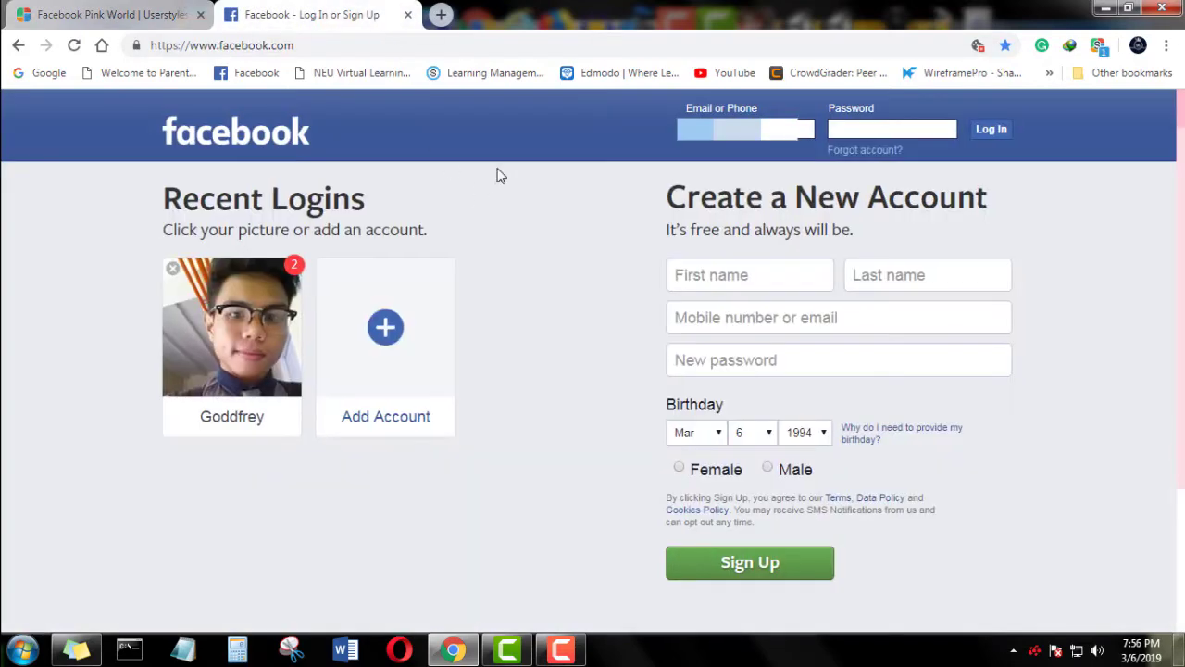
key(F5)
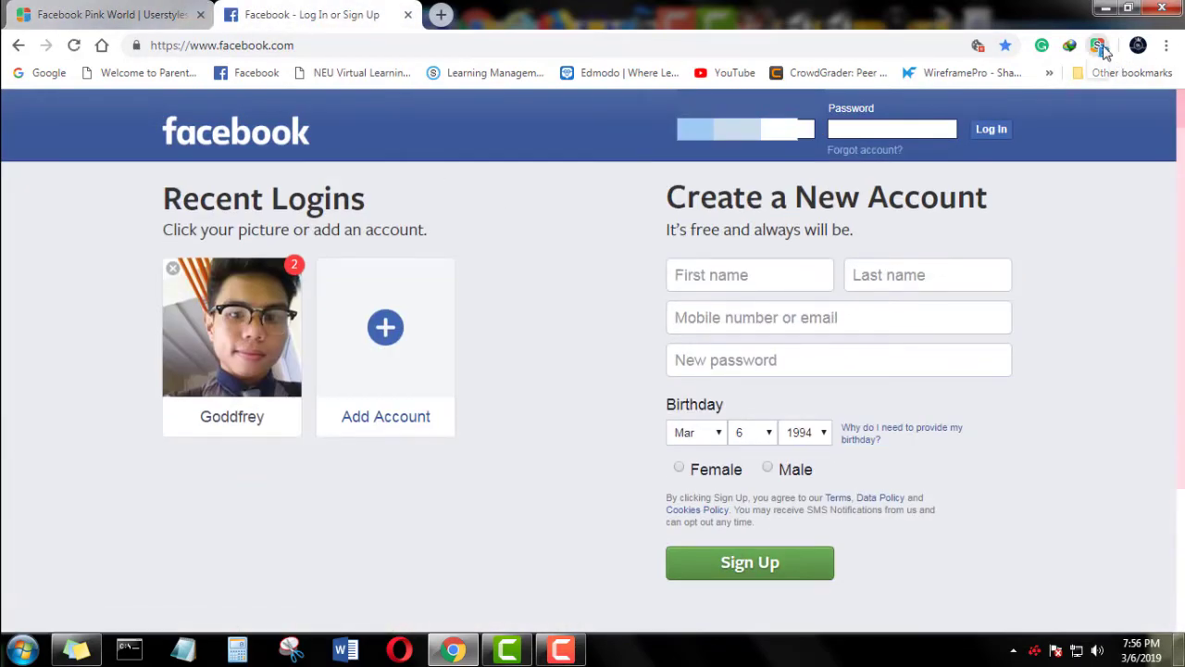
click(1098, 46)
click(111, 14)
click(306, 14)
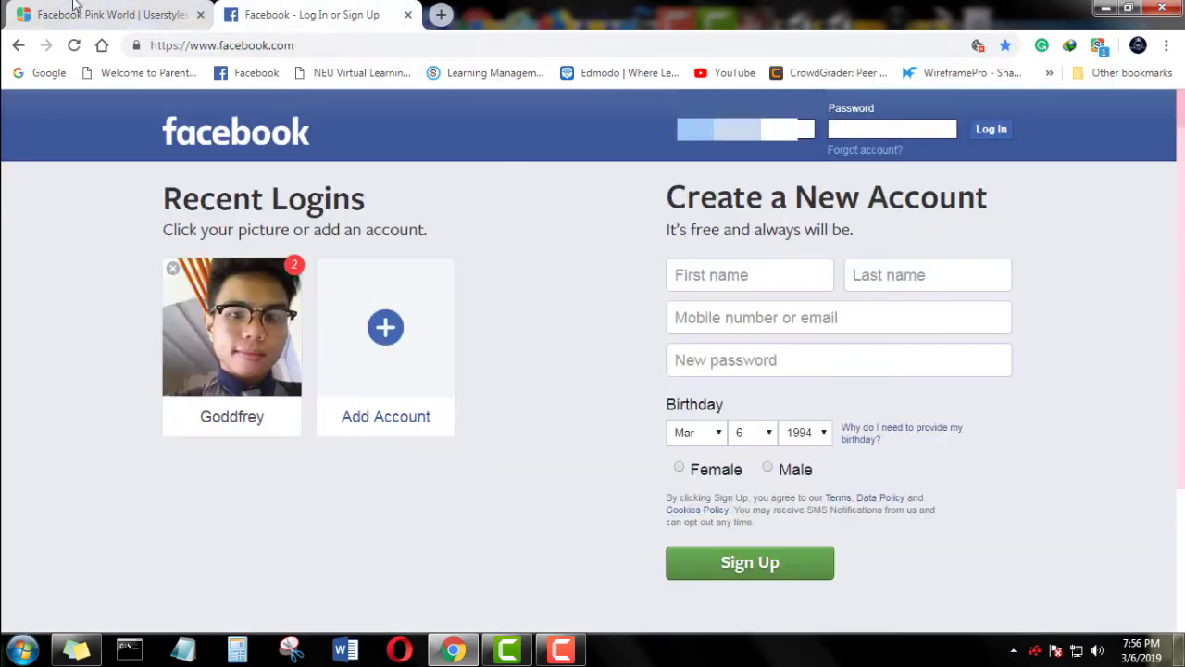
click(74, 7)
click(335, 17)
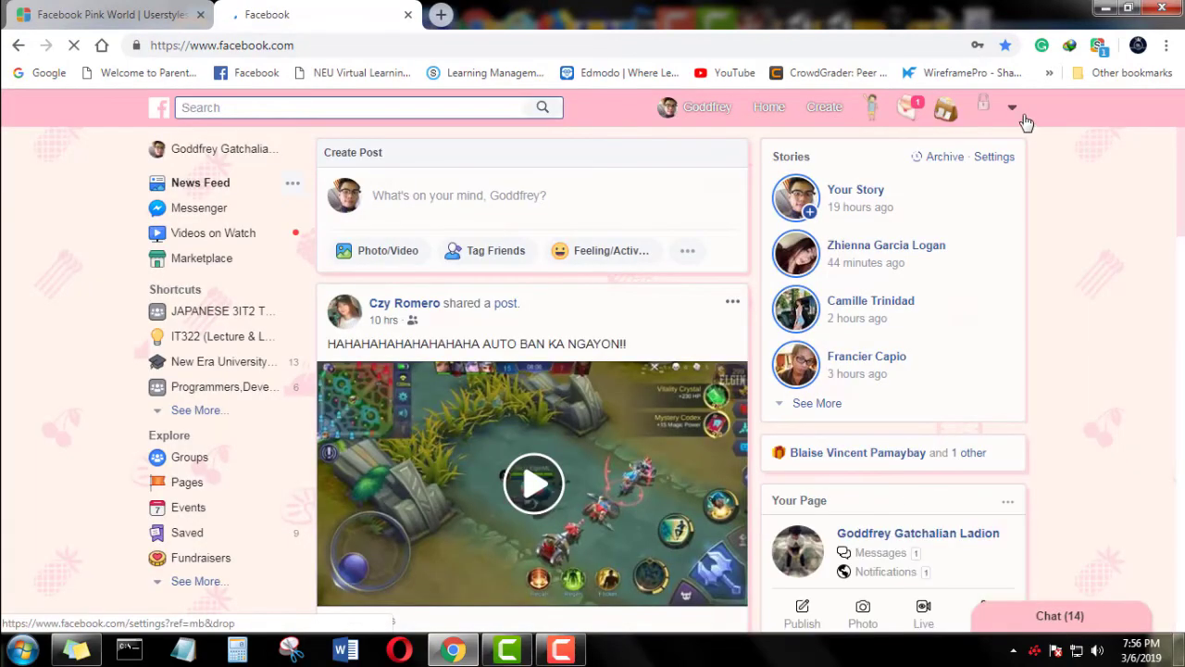
View the pink-themed Facebook News Feed and log out of the account.
click(889, 422)
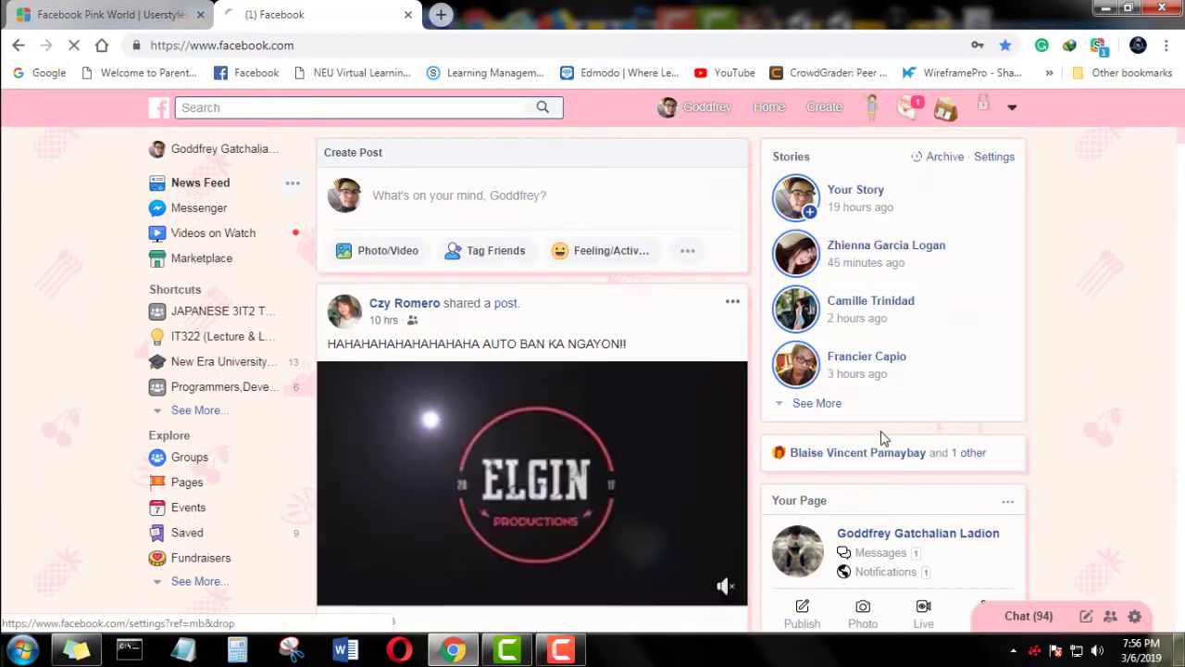
scroll(677, 332, down, 5)
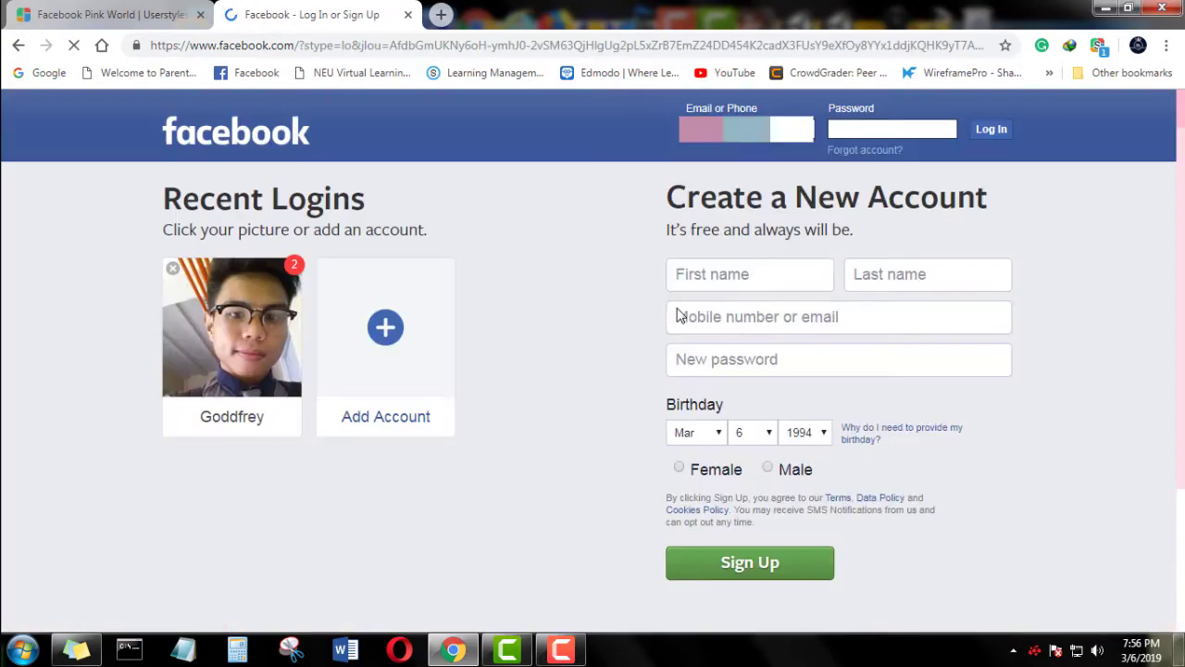
Open the darkBook - a dark facebook skin style from page 4 of the Facebook themes listing and install it.
click(111, 14)
click(18, 45)
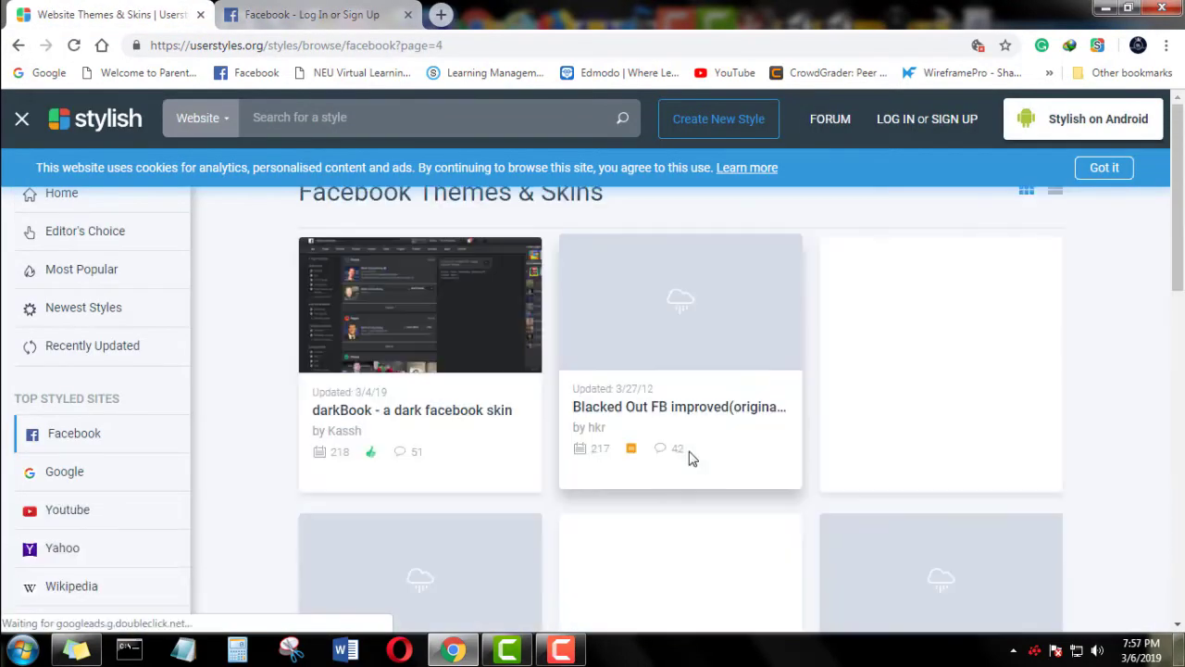
click(445, 423)
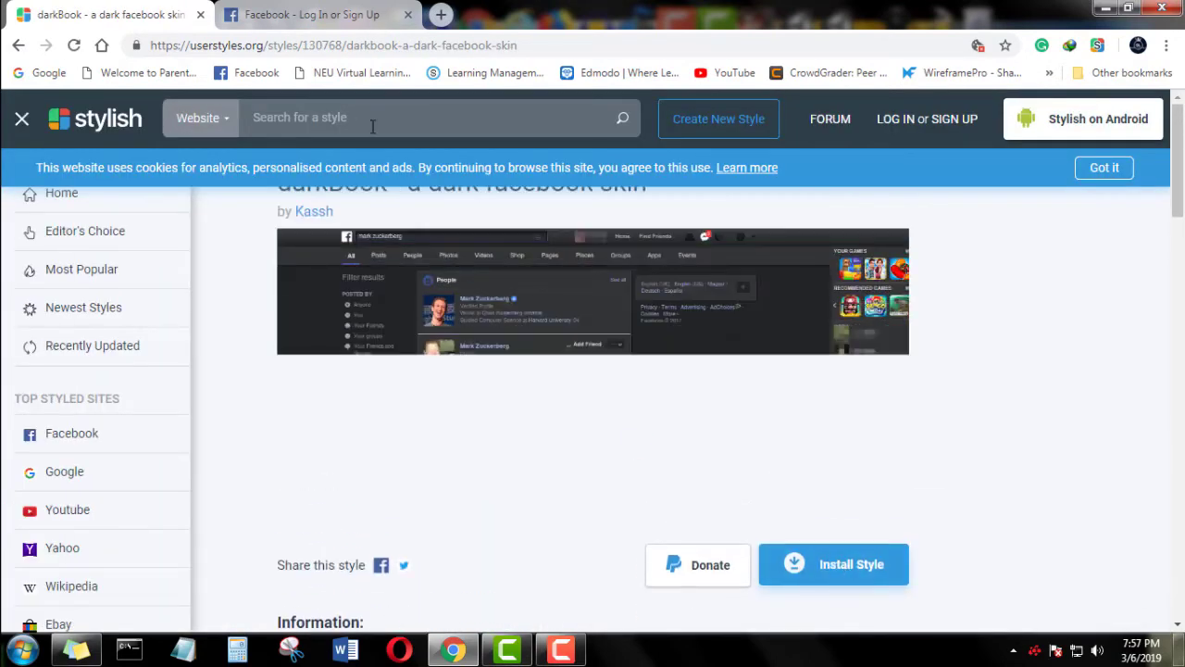
key(ctrl+Tab)
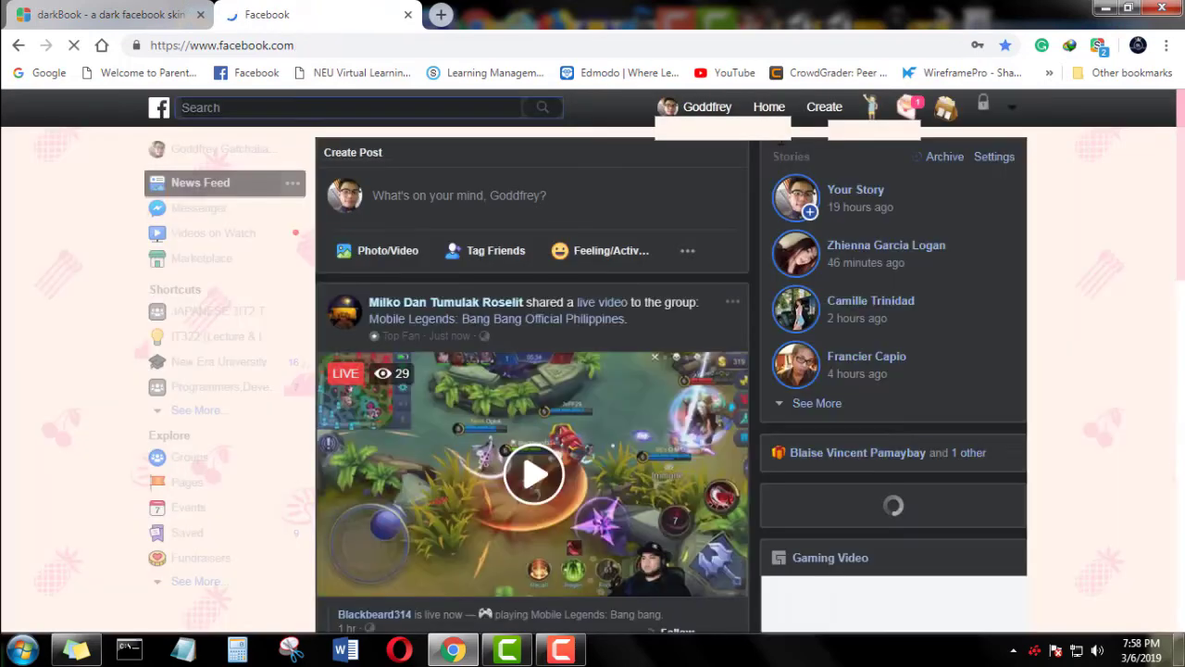
Delete the Facebook Pink World style from Stylish's installed themes, keeping only darkBook for Facebook.
click(1098, 47)
click(939, 299)
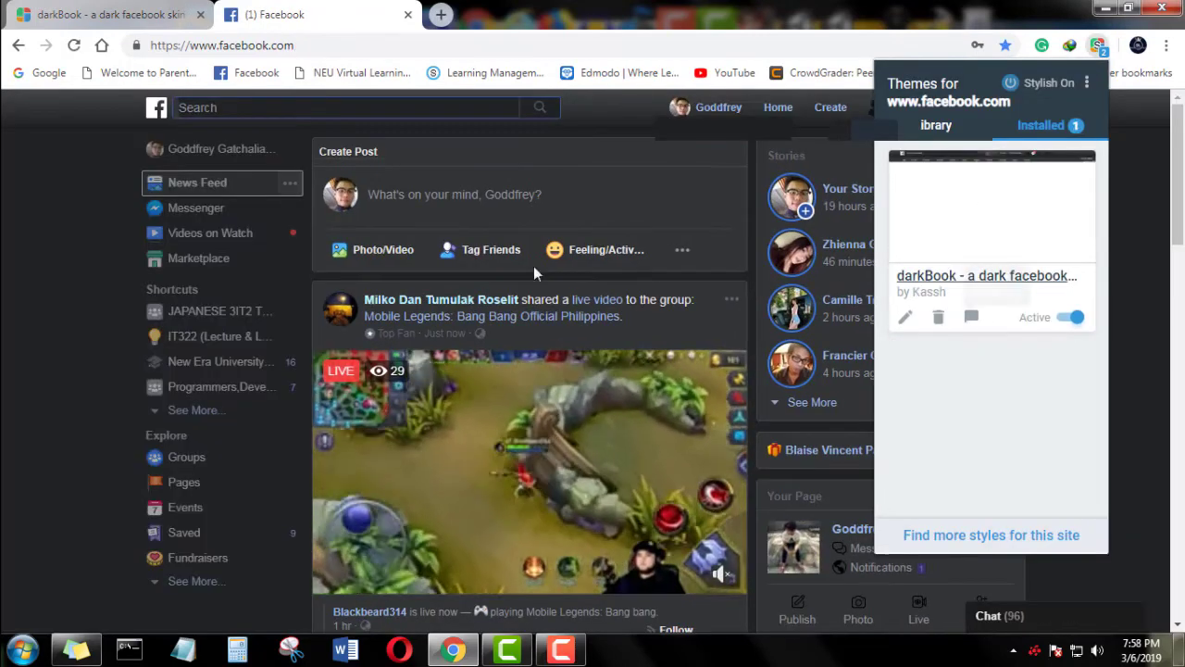
click(1108, 203)
Deactivate the installed darkBook theme in Stylish and activate it again to compare Facebook with and without it.
click(1097, 47)
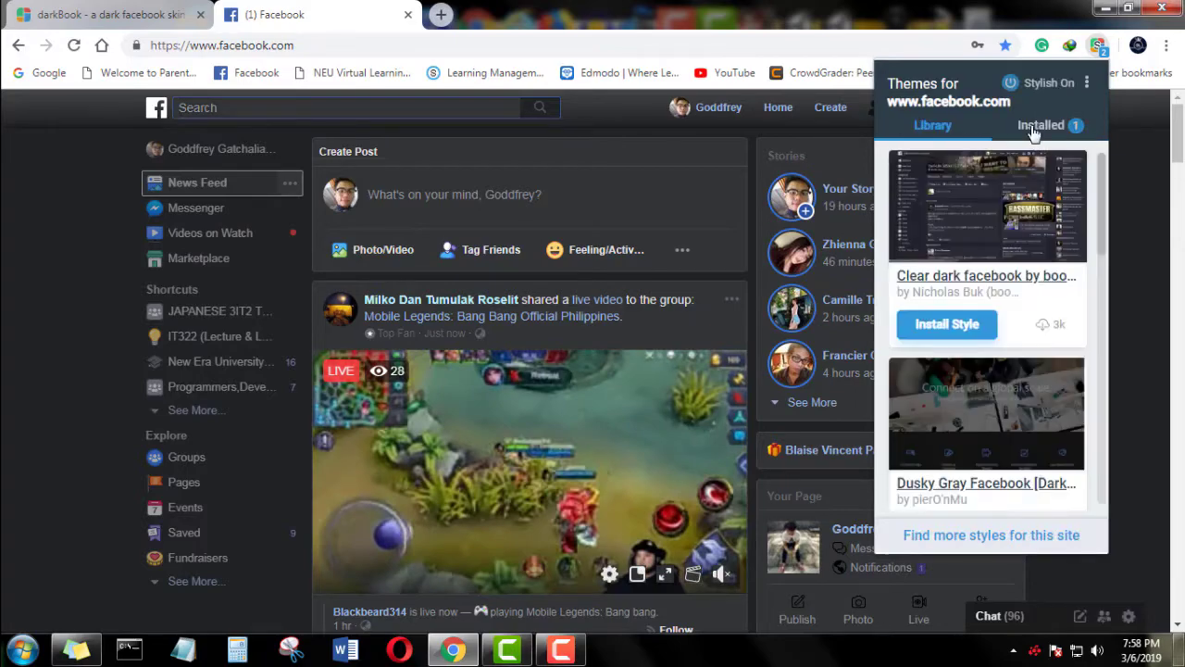
click(1070, 318)
click(1070, 317)
click(1116, 304)
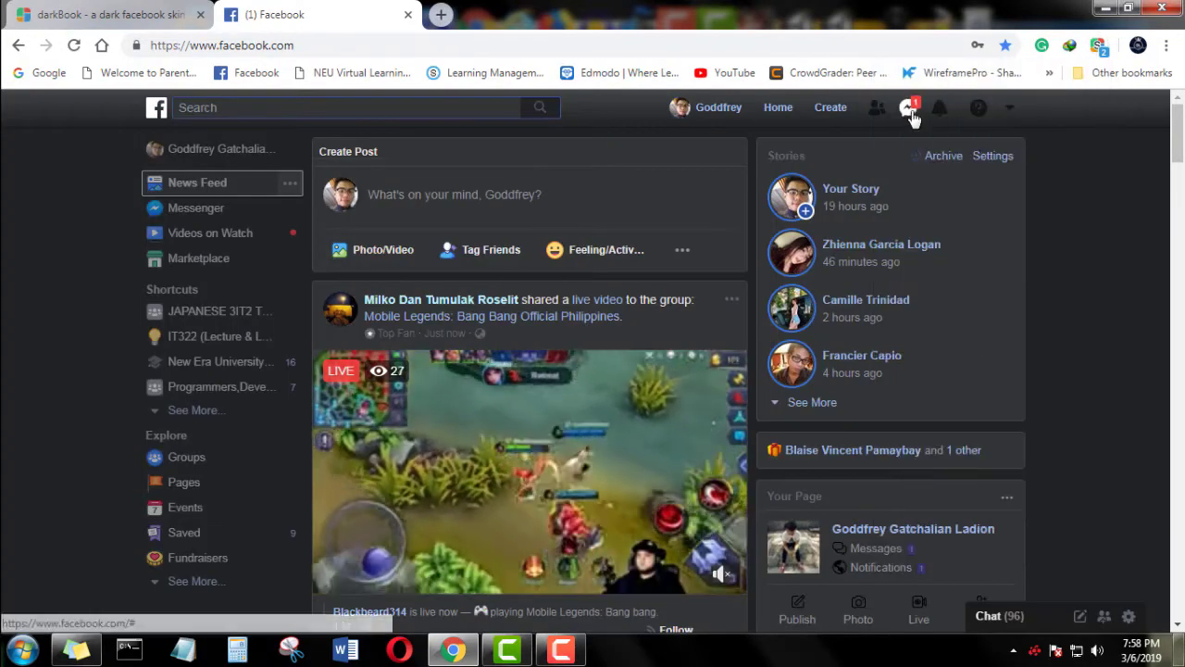
Look over the dark-themed News Feed and its notifications list to check how the theme is applied.
scroll(527, 370, down, 1)
scroll(574, 370, down, 3)
click(943, 113)
click(944, 113)
scroll(984, 129, up, 4)
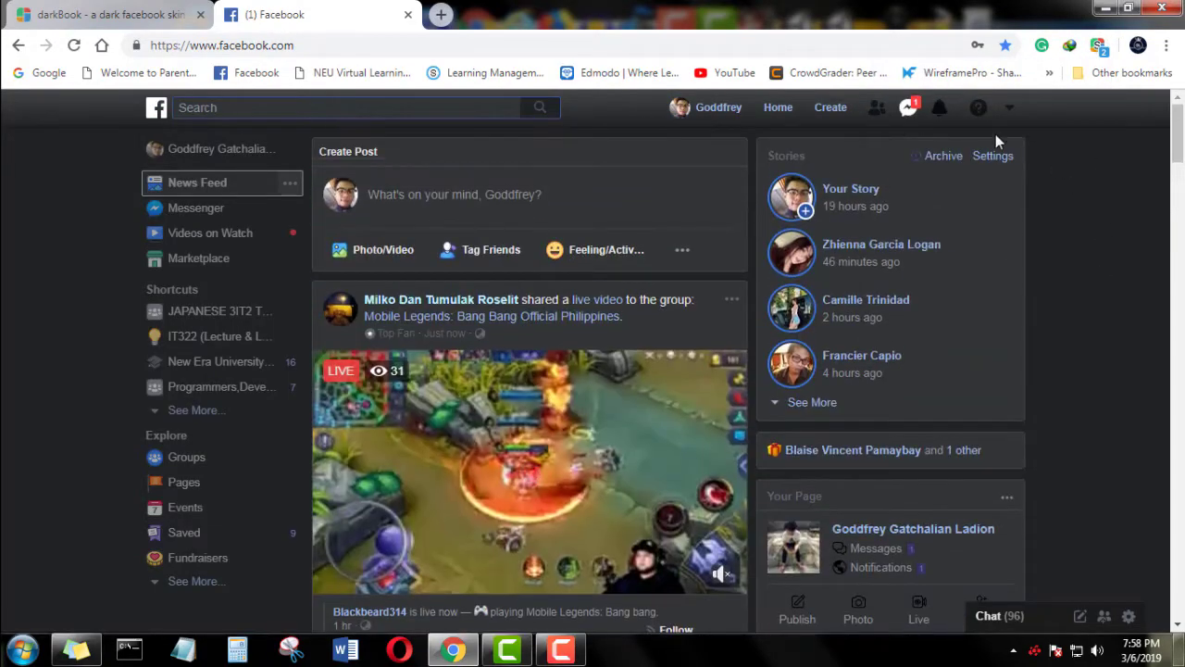
Log out of the Facebook account and return to the darkBook style page on userstyles.org.
click(1023, 113)
click(891, 444)
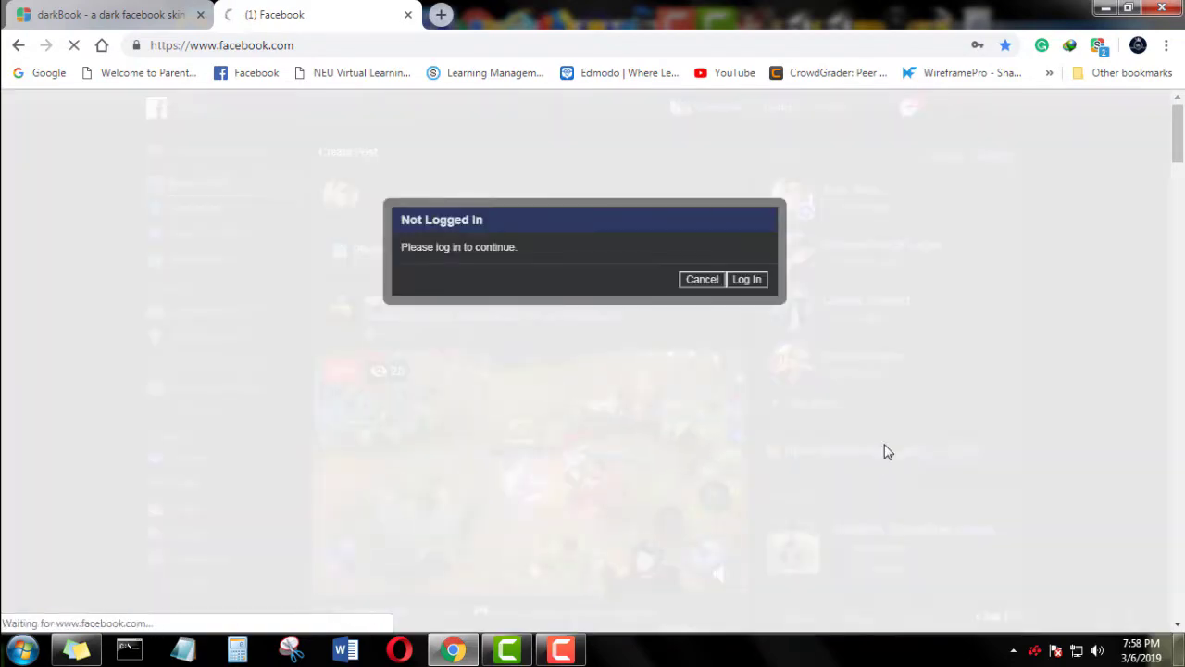
click(111, 15)
click(574, 651)
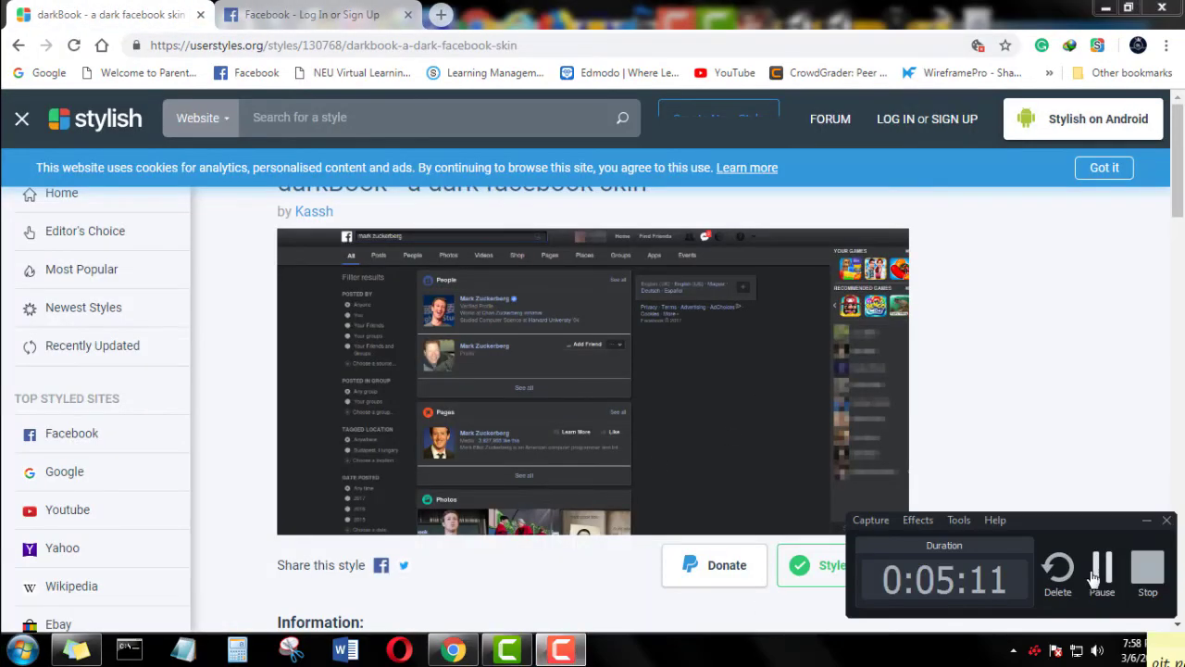